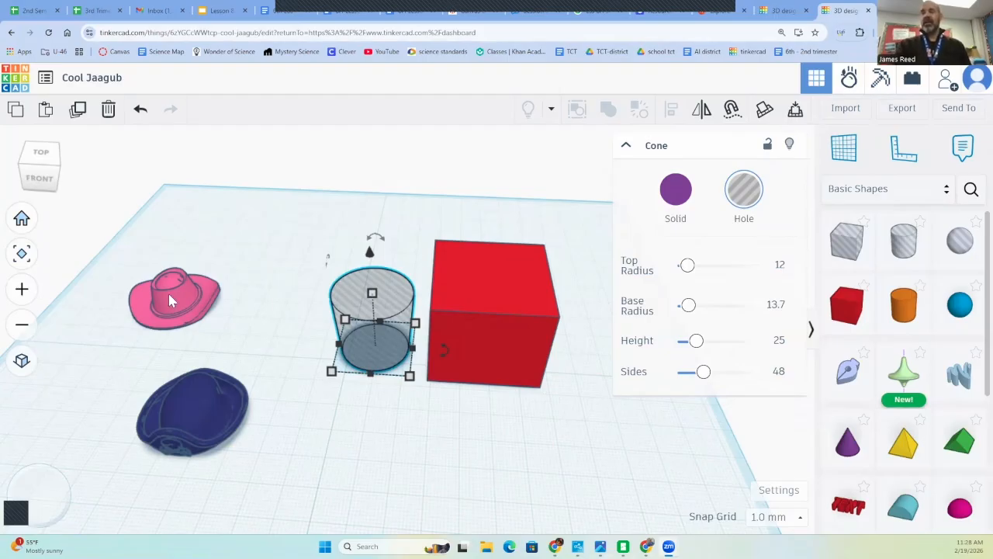
Move the navy hat farther back on the workplane and place the pink cowboy hat in front of the red box
left_click_drag(168, 291, 196, 233)
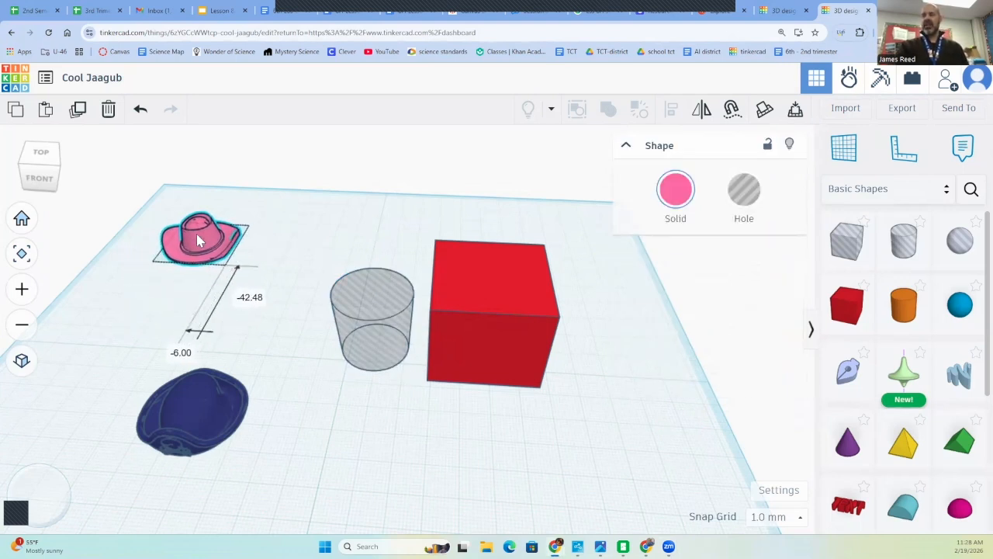
left_click(189, 428)
left_click_drag(194, 423, 152, 326)
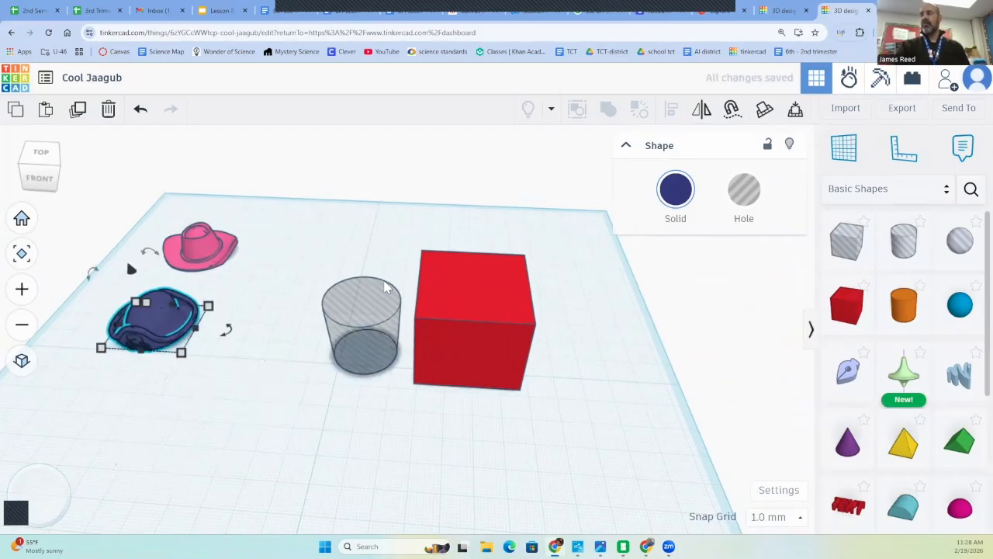
left_click_drag(210, 245, 492, 335)
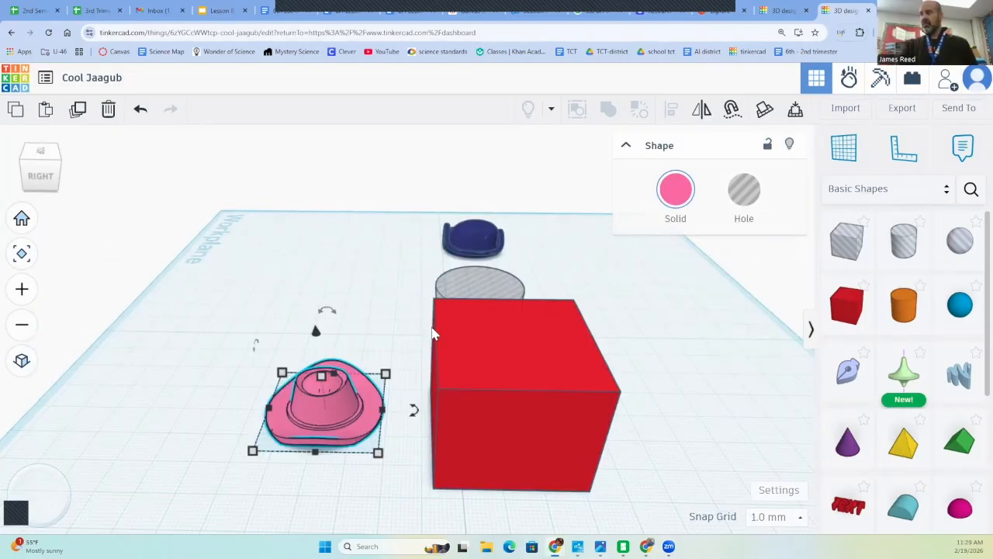
Add a solid cone to the workplane near the navy hat, keeping its default dimensions
right_click_drag(652, 360, 408, 333)
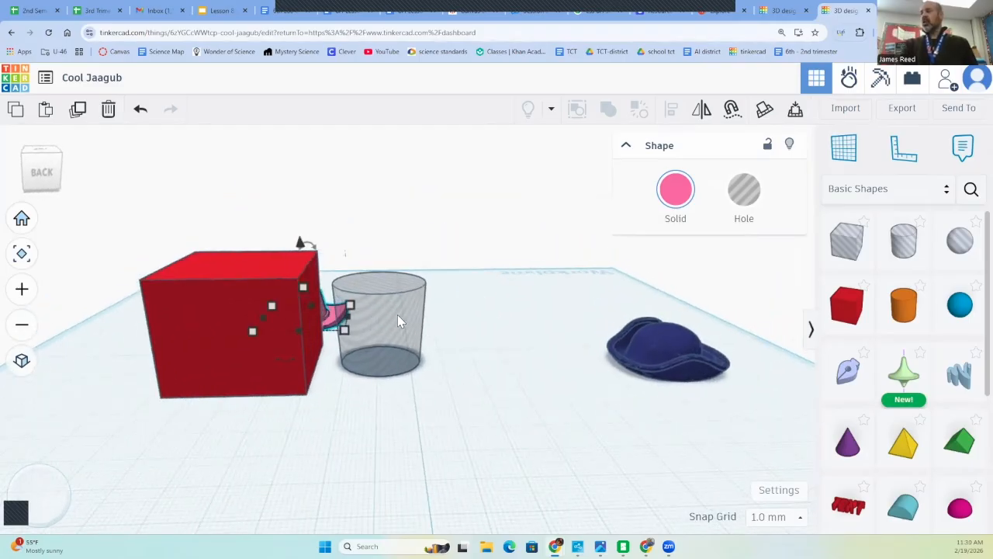
left_click(854, 454)
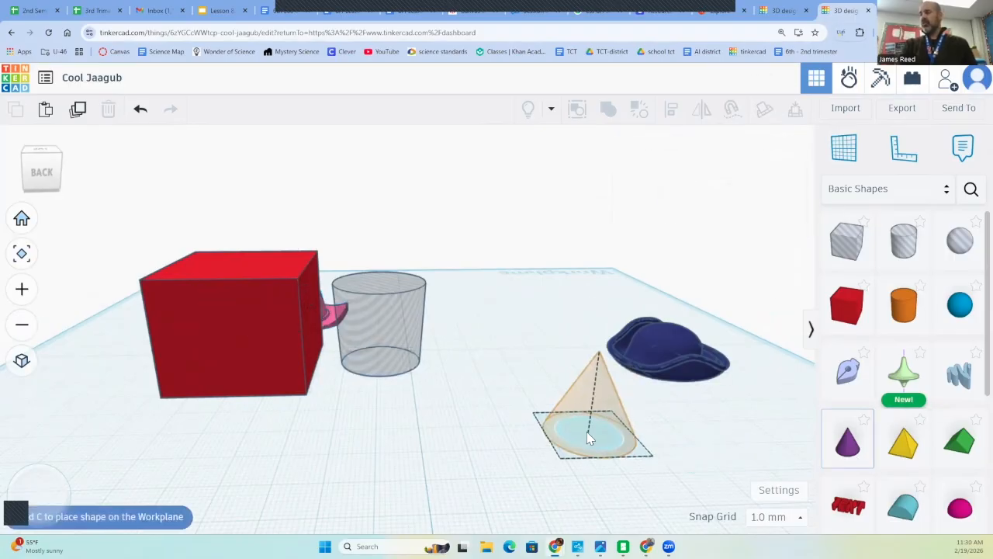
left_click(587, 439)
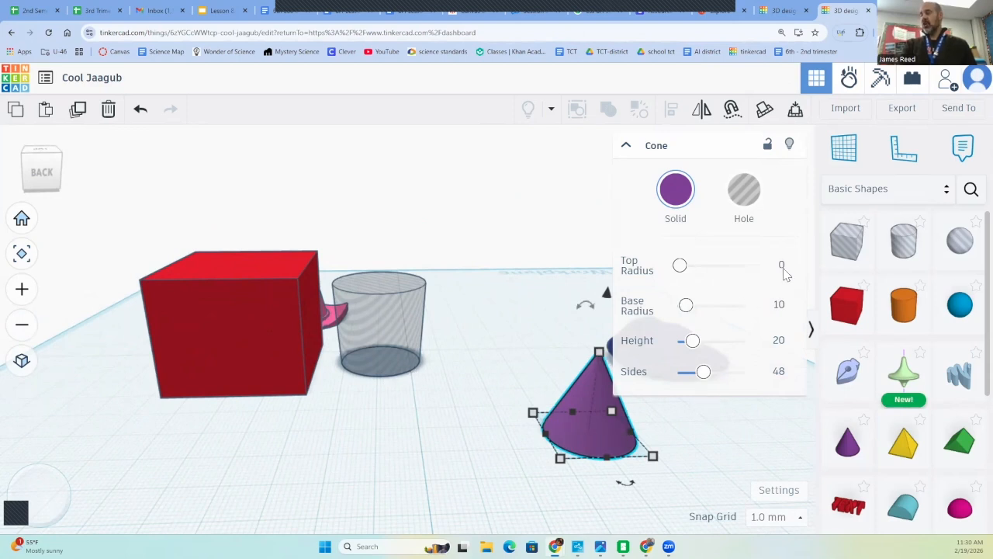
Examine the dimension settings of the truncated cone hole and the red box
left_click(401, 322)
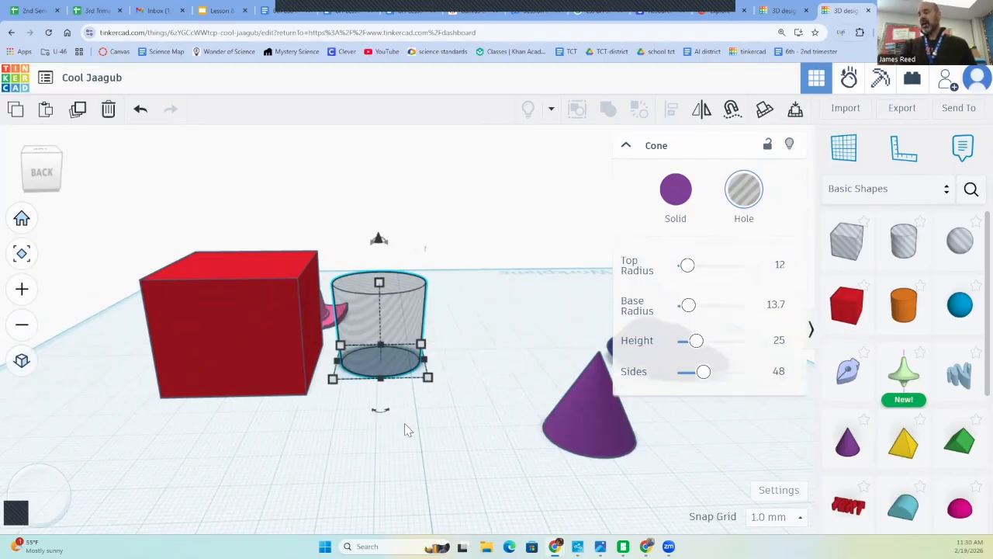
left_click(218, 299)
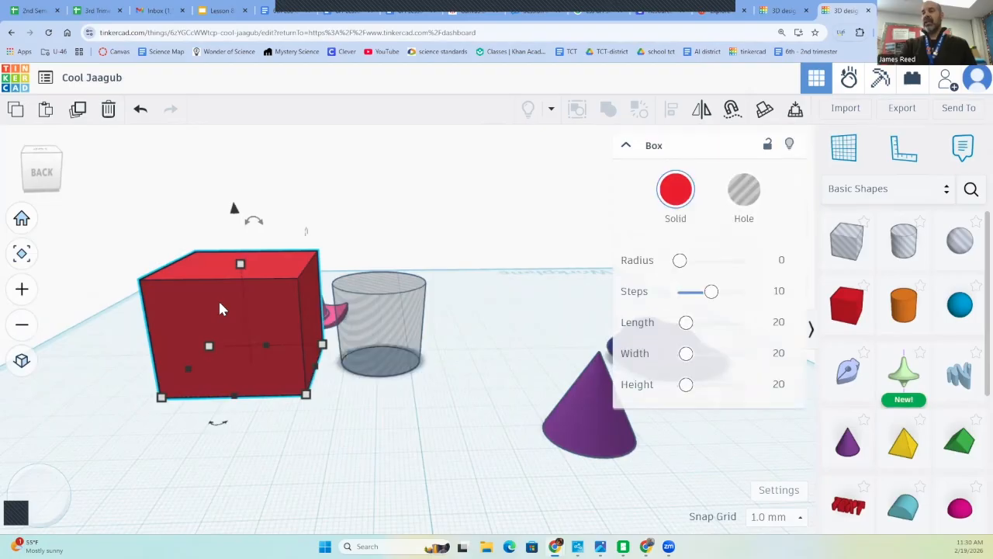
left_click(386, 314)
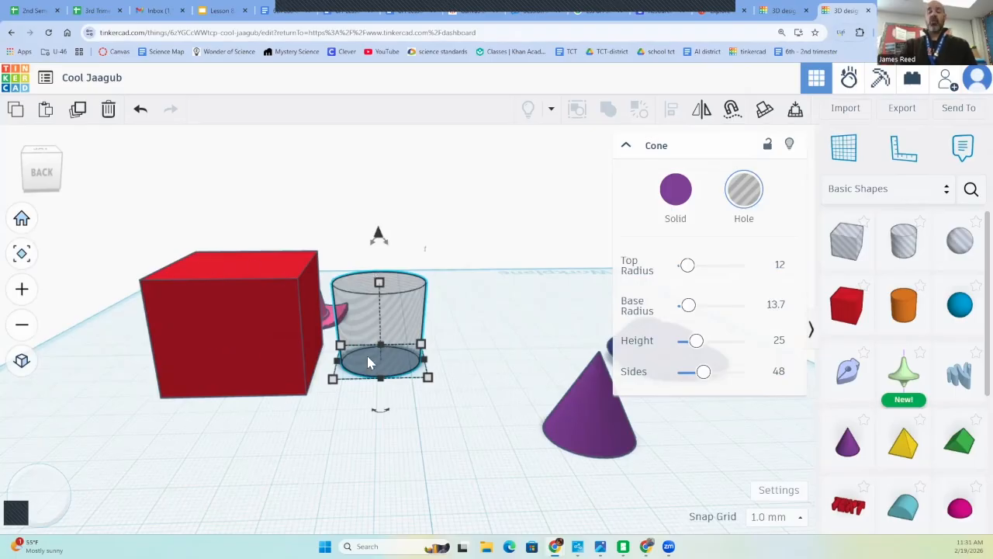
left_click(249, 344)
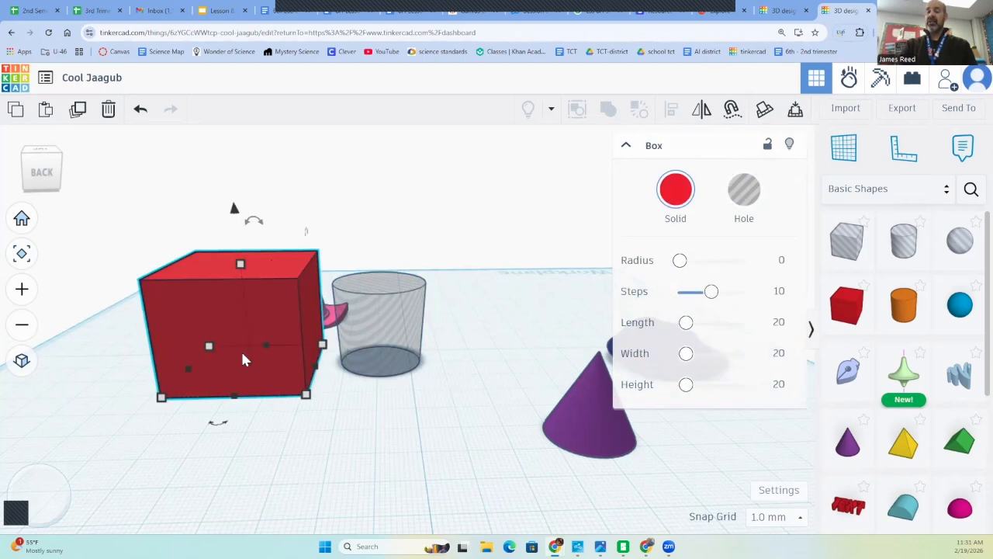
left_click(377, 329)
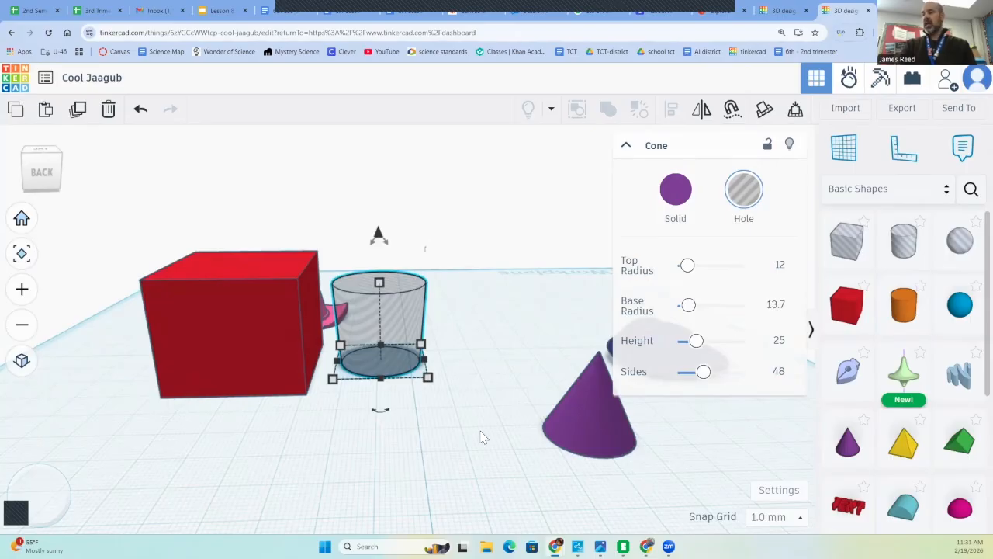
Align the truncated cone hole and the red box on their centres in both horizontal directions
left_click(497, 468)
right_click_drag(497, 468, 613, 403)
right_click_drag(333, 532, 277, 504)
left_click(343, 345)
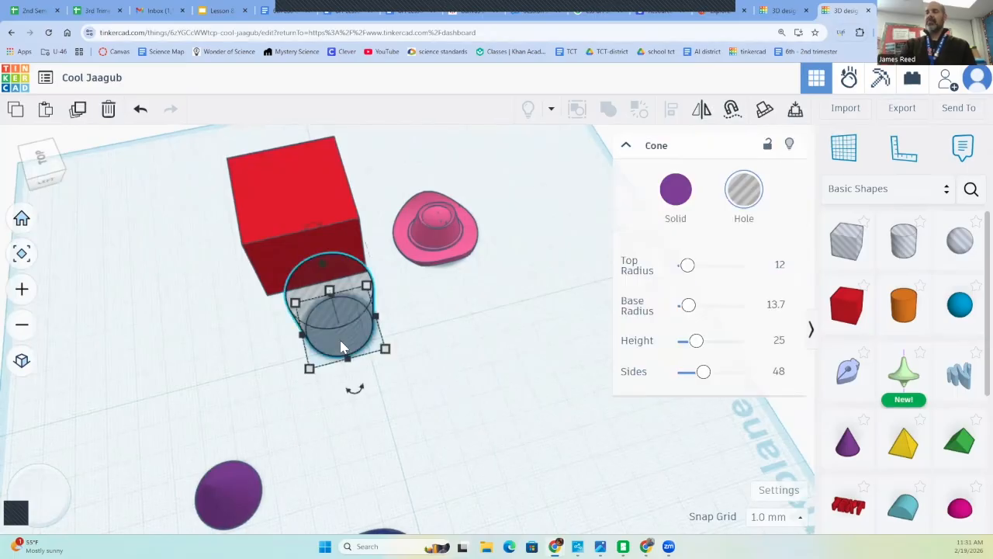
left_click(335, 207, "shift")
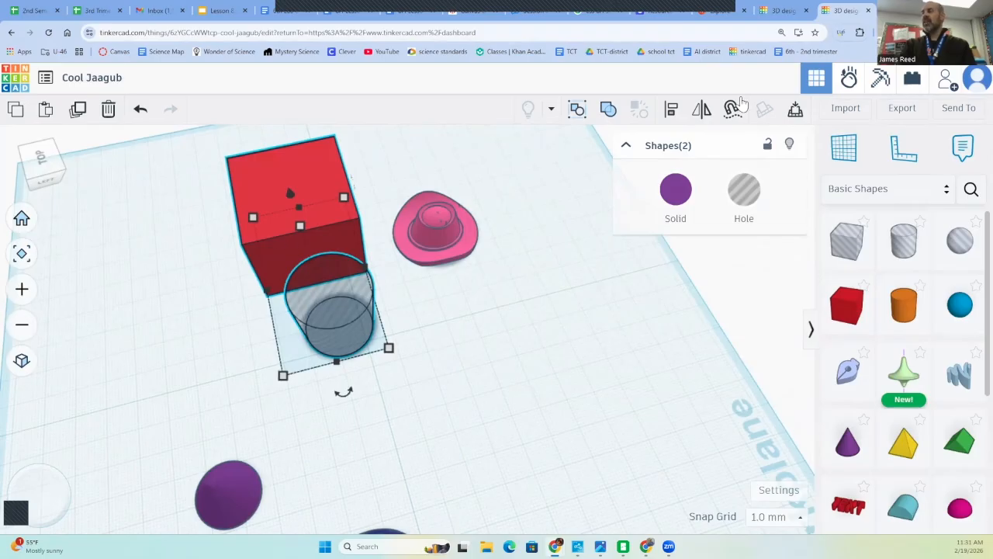
left_click(671, 113)
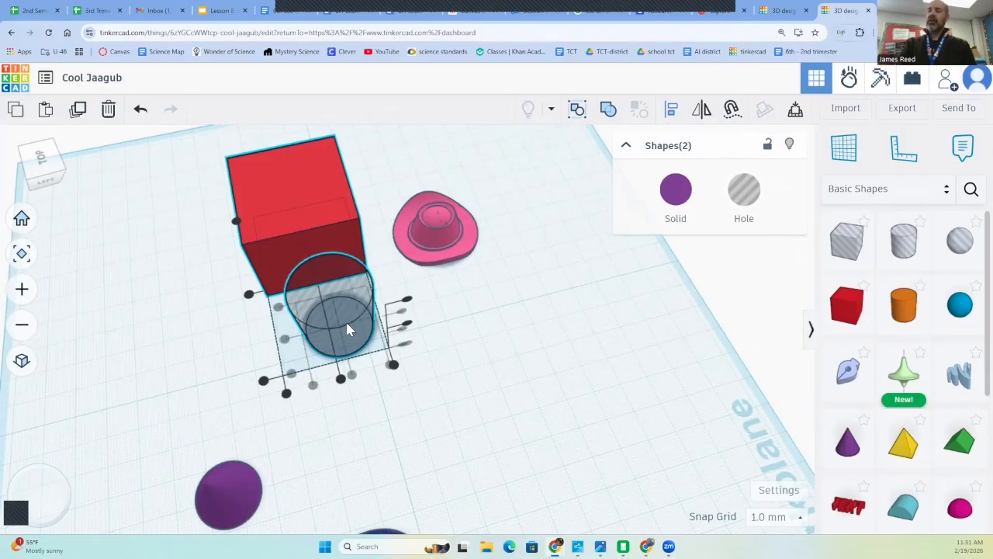
left_click(340, 380)
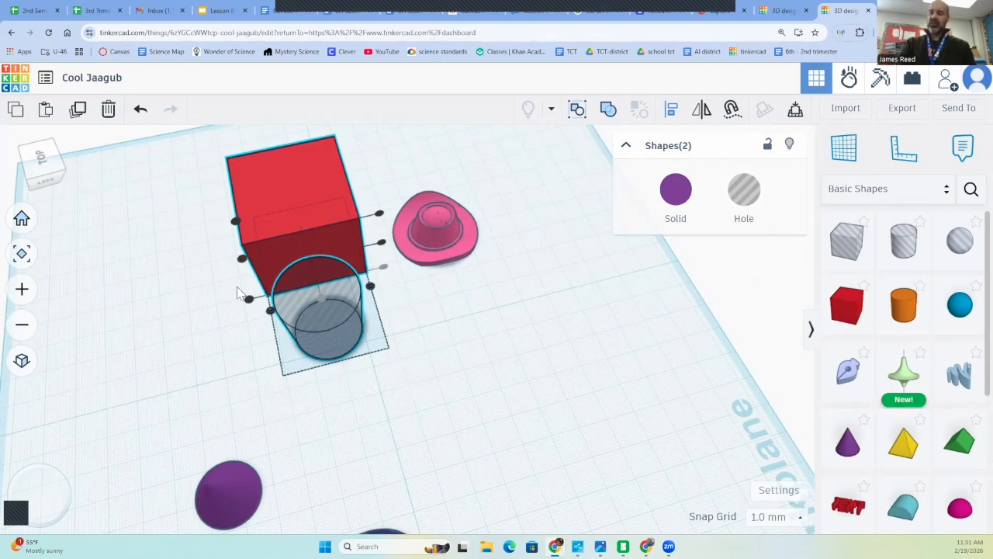
right_click_drag(239, 294, 202, 357)
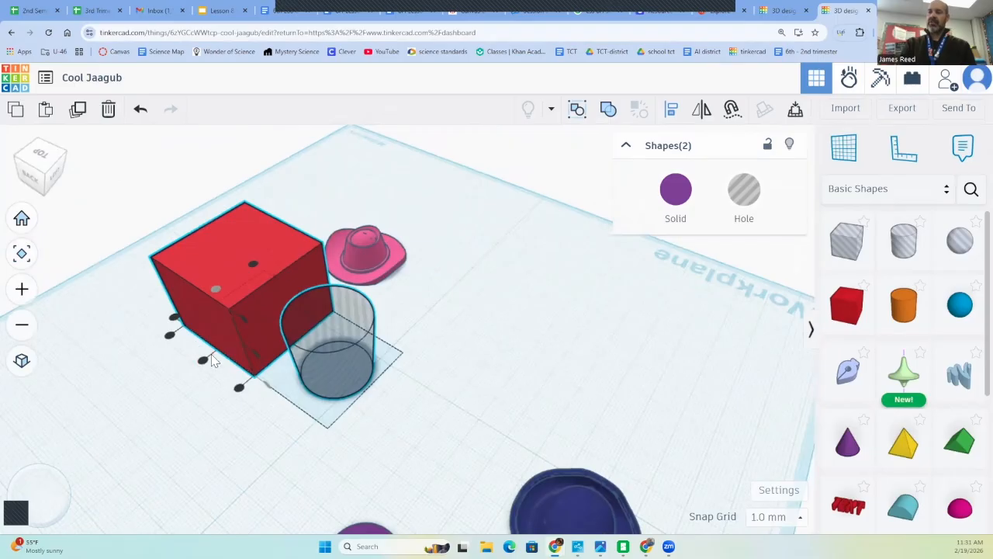
left_click(201, 362)
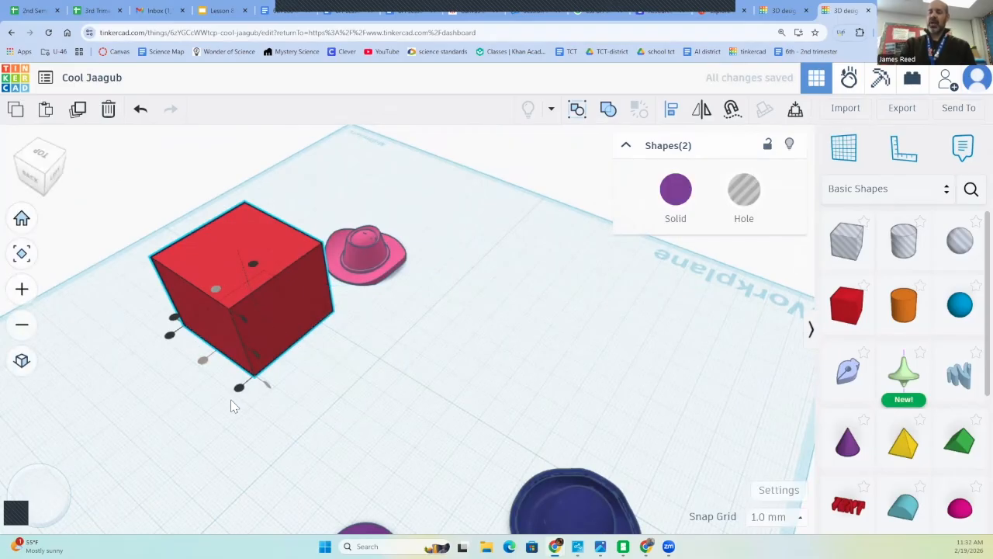
left_click(201, 405)
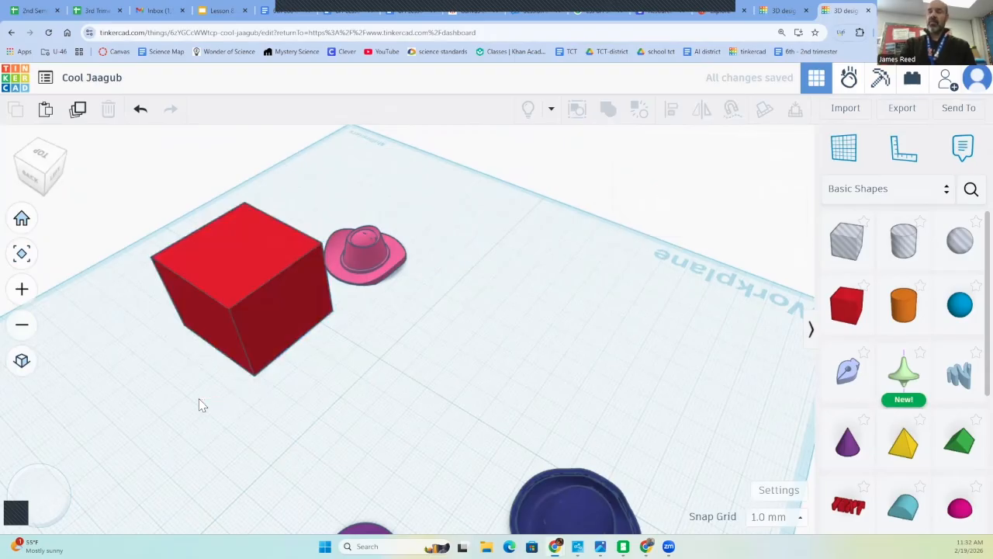
Align the enclosed cone hole flush with the top of the red box and group the two as a union
right_click_drag(201, 404, 137, 403)
left_click(288, 294)
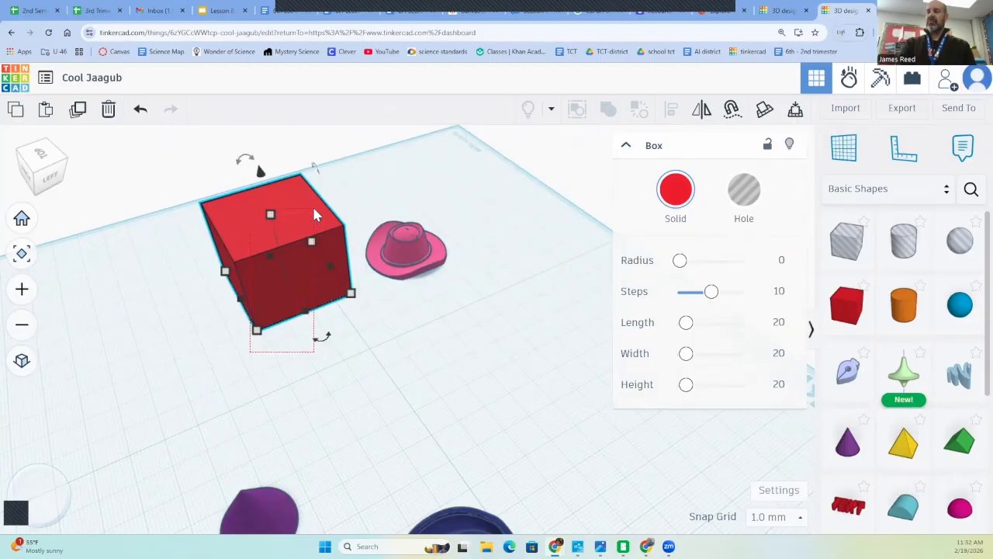
left_click_drag(313, 209, 314, 209)
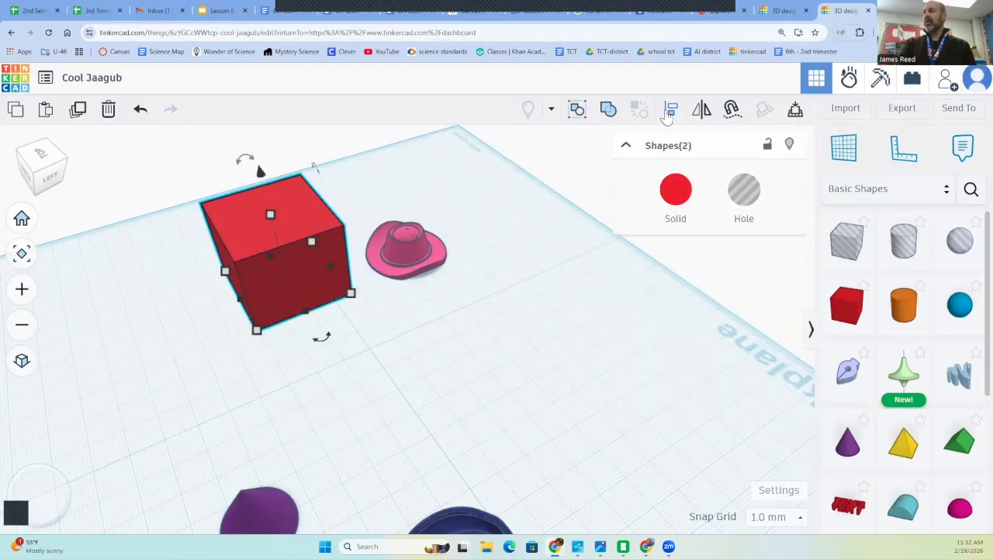
left_click(668, 114)
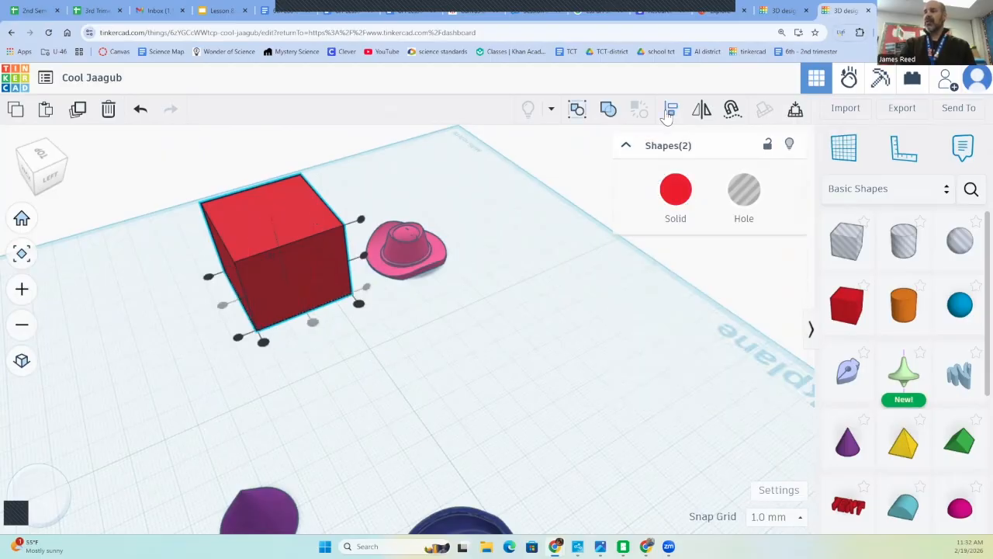
left_click(361, 222)
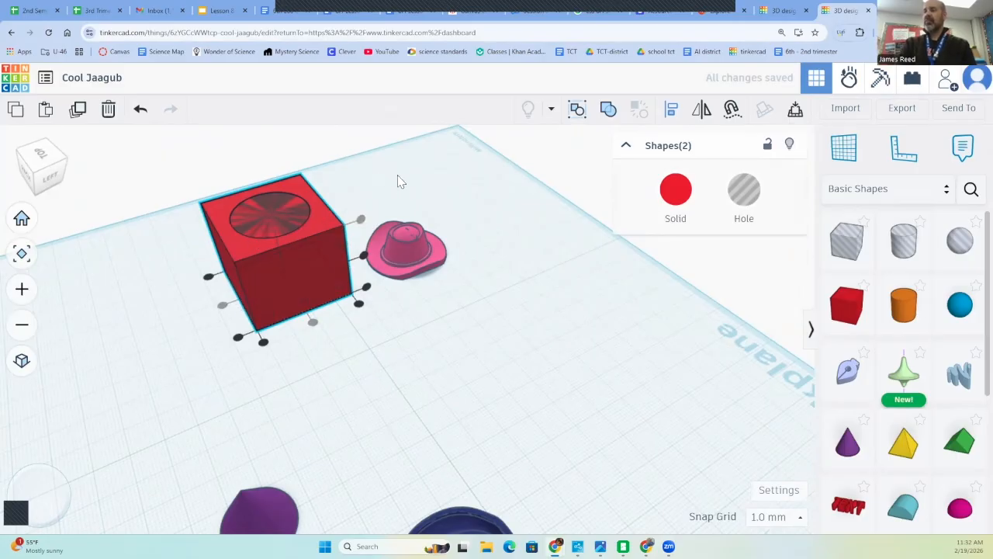
left_click(608, 110)
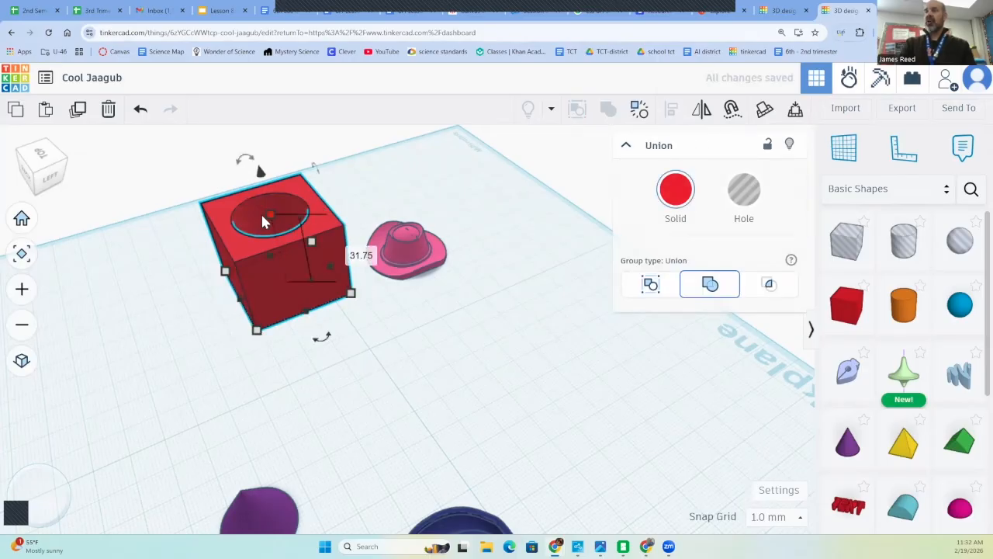
Rotate the hollowed red box 180° so its opening faces down, and inspect the cavity from below
right_click_drag(163, 318, 292, 333)
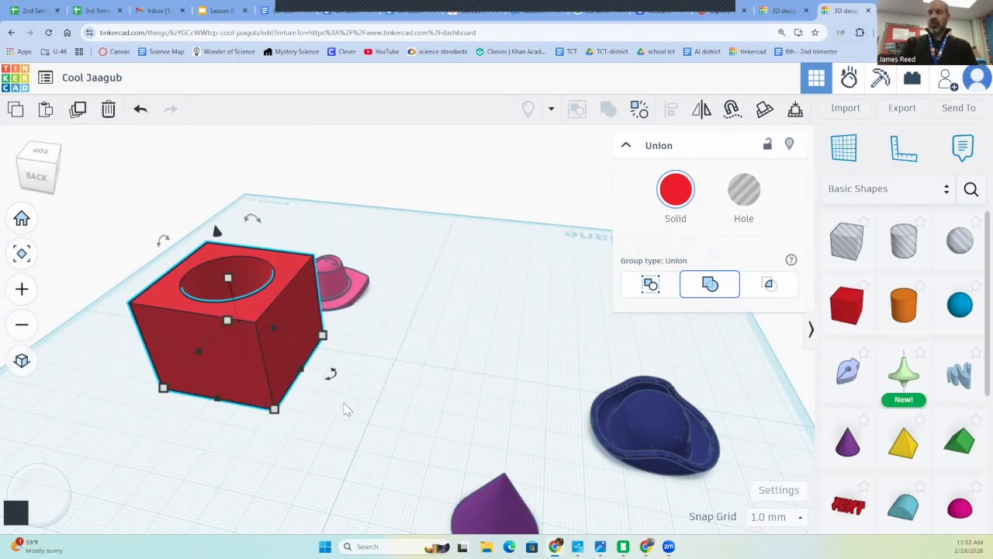
right_click_drag(349, 403, 373, 332)
mouse_move(268, 229)
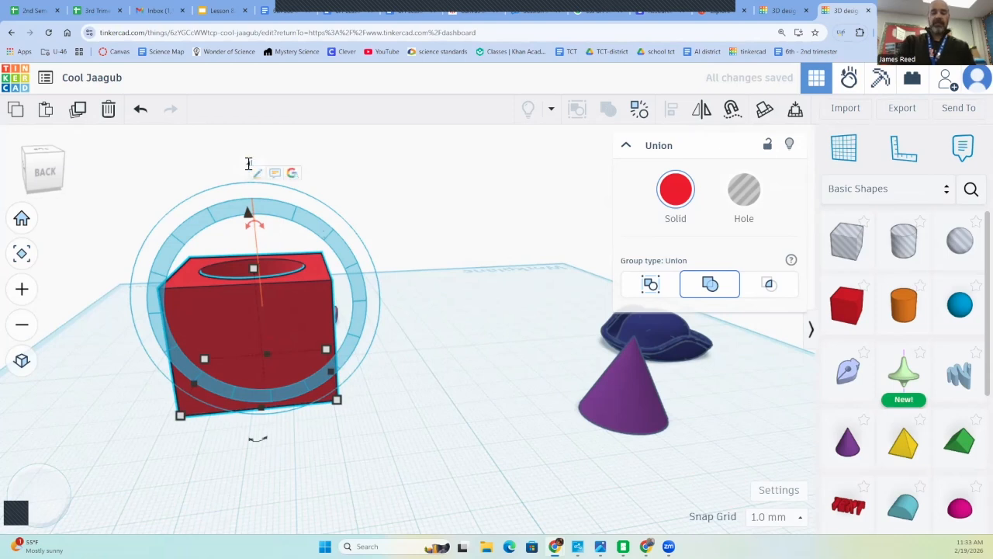
key("Return")
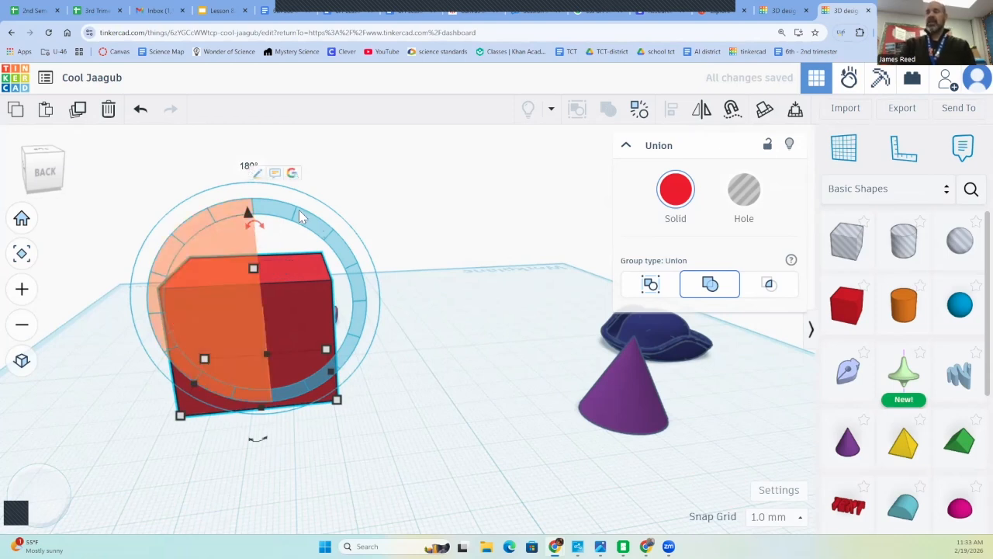
left_click(373, 381)
right_click_drag(373, 382, 417, 263)
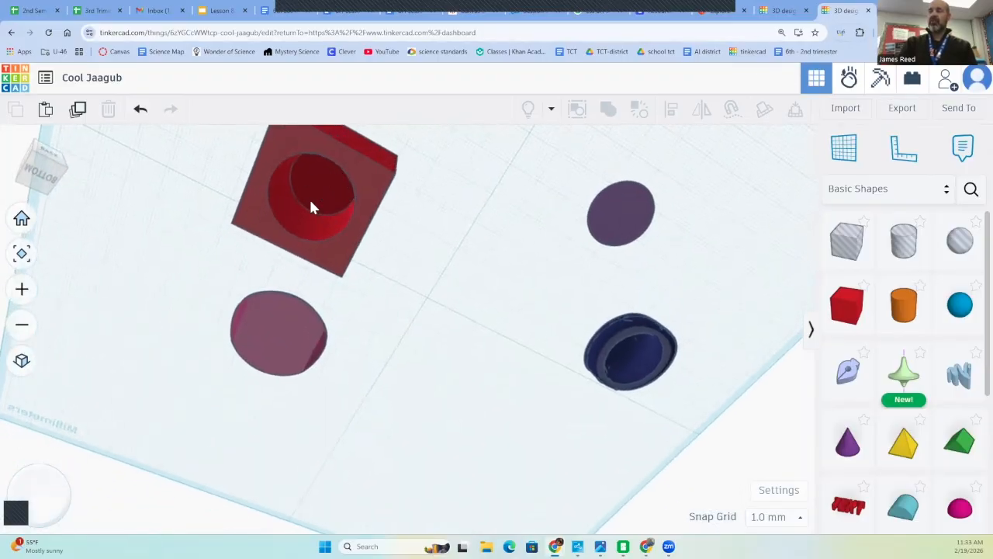
Move the pink hat under the red box's centre and raise it 32 mm to rest on top of the box
right_click_drag(416, 258, 329, 322)
left_click(332, 319)
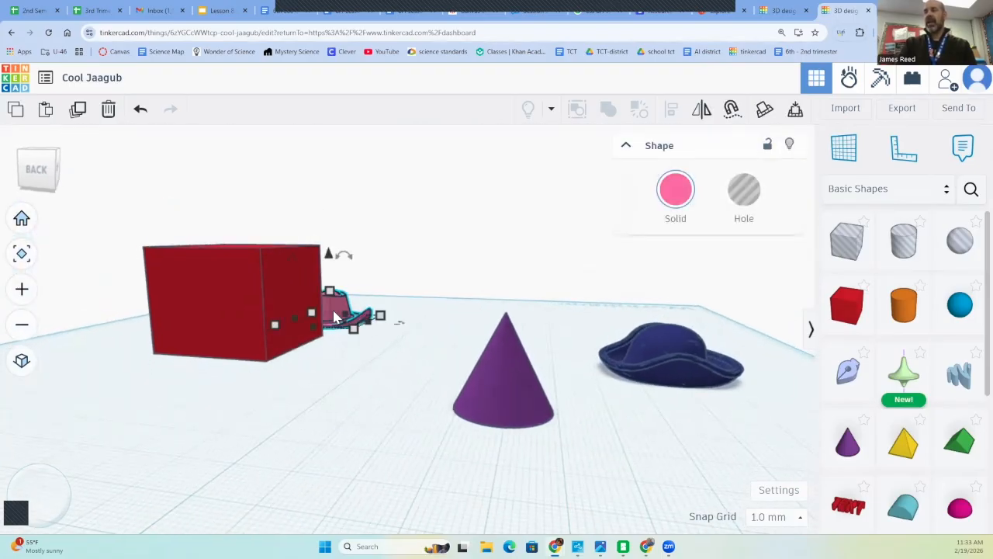
left_click_drag(333, 318, 247, 340)
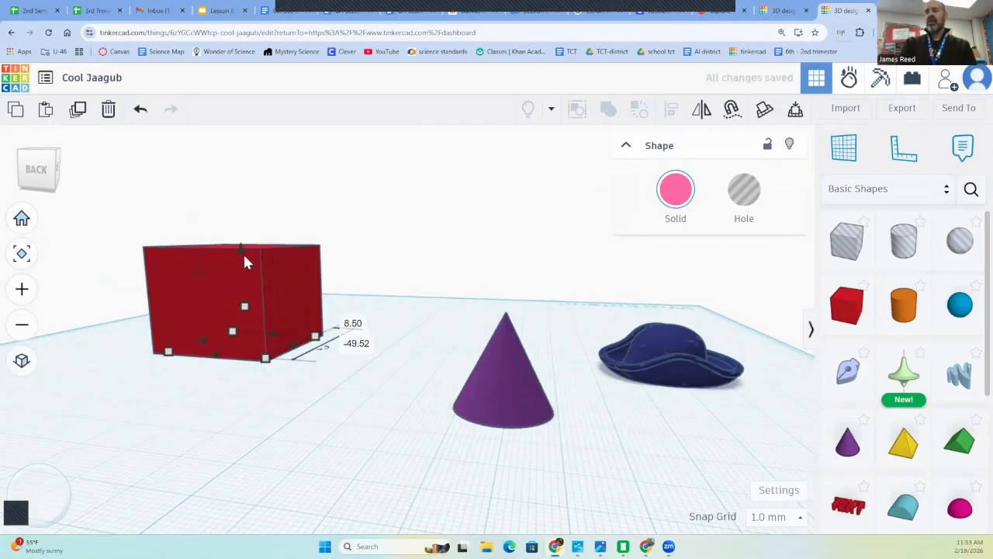
left_click_drag(242, 250, 260, 151)
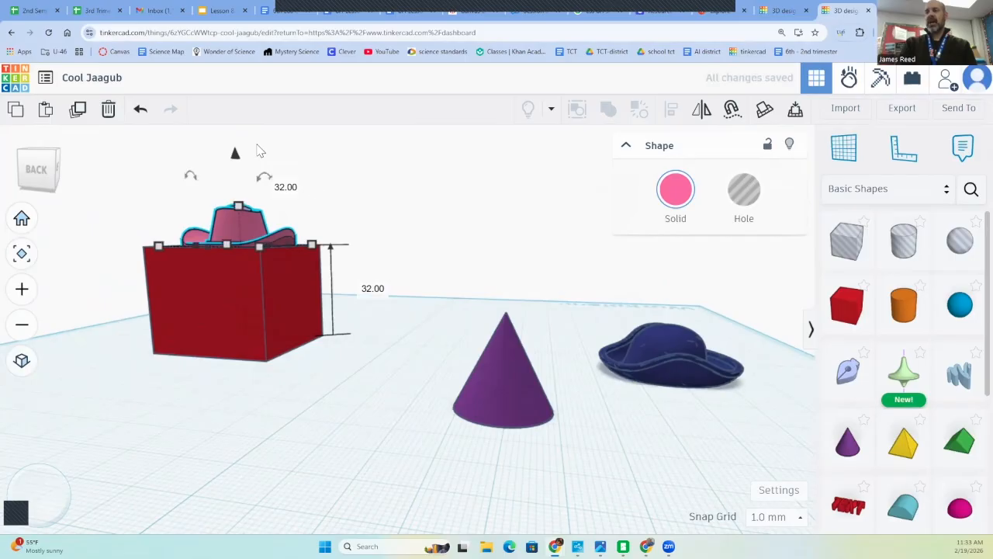
left_click(358, 330)
Place a half sphere on the middle of the red box's front face and shrink it
right_click_drag(371, 356, 850, 335)
right_click(850, 335)
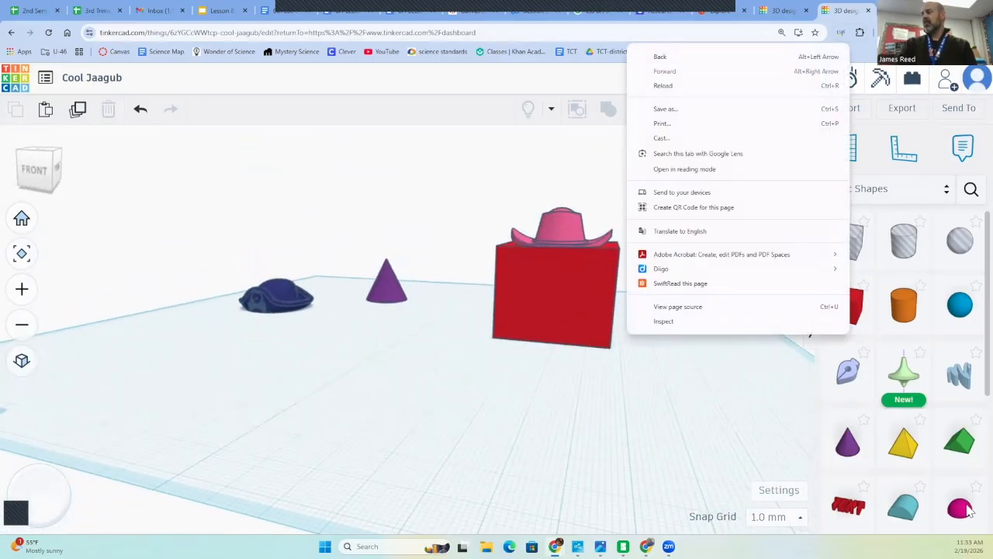
left_click(963, 508)
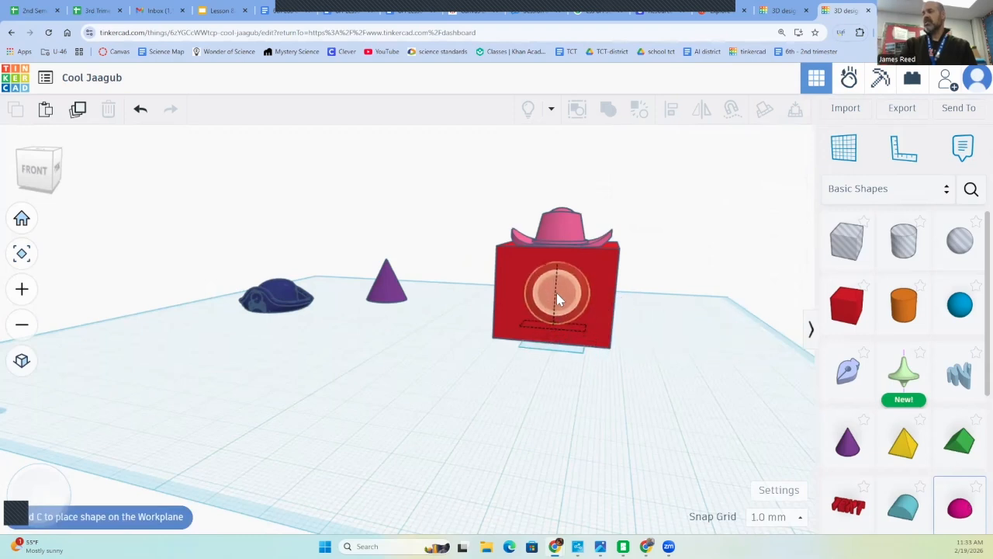
left_click(557, 293)
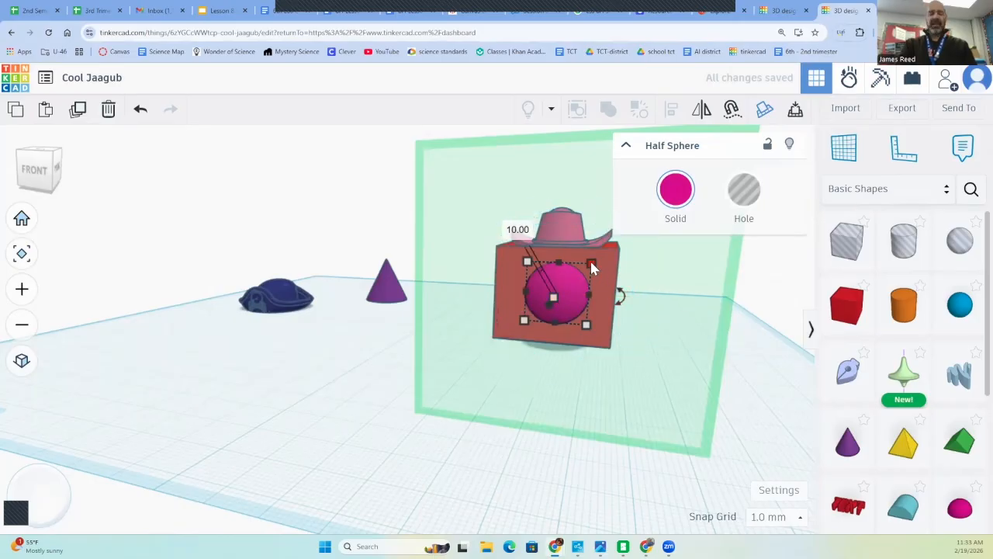
left_click_drag(591, 263, 560, 286)
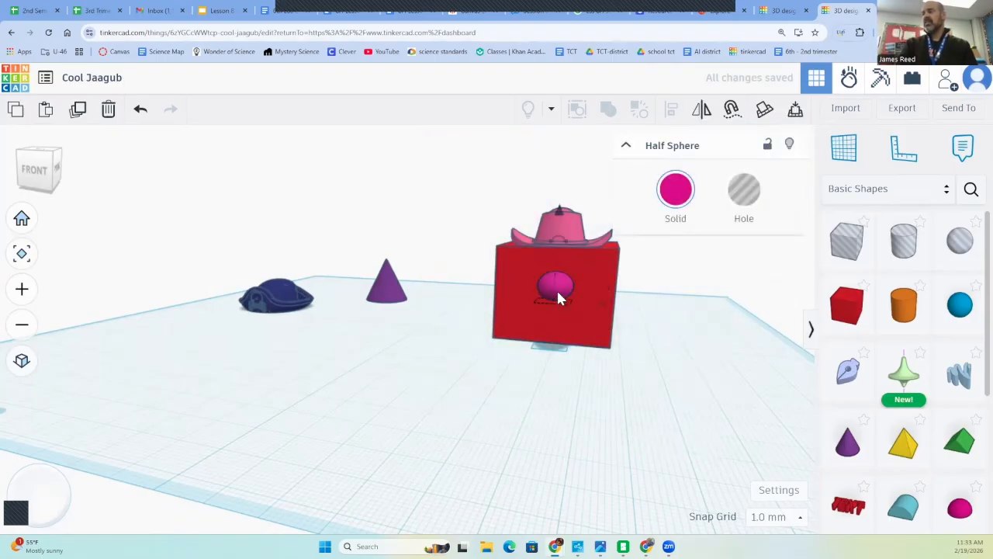
Align the half sphere to the middle of the red box's height
left_click(596, 339, "shift")
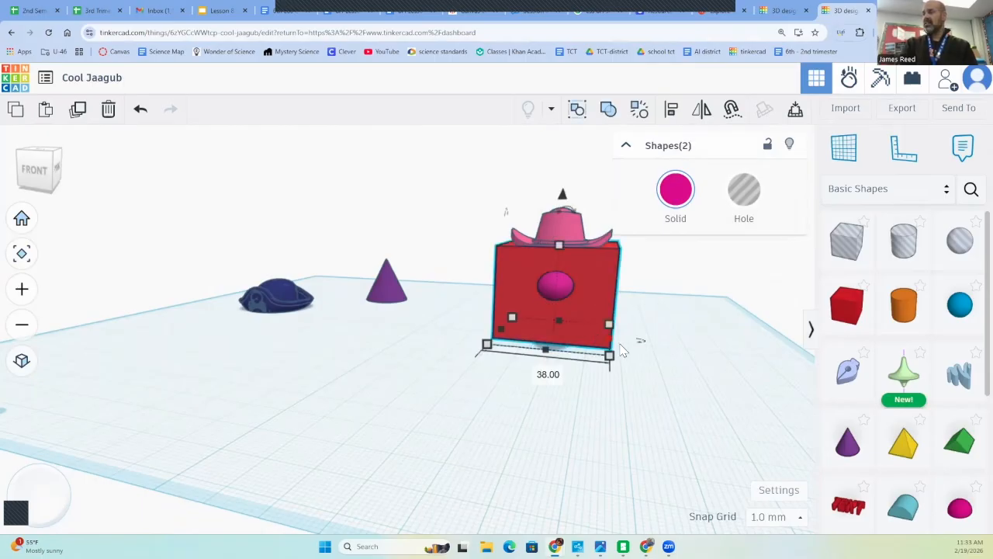
left_click(672, 109)
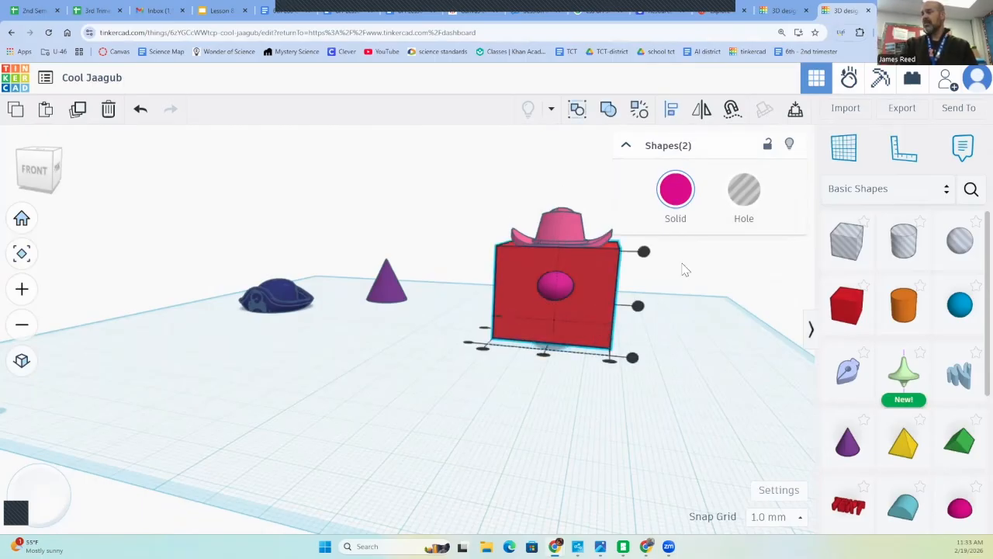
right_click_drag(677, 359, 496, 355)
left_click(444, 314)
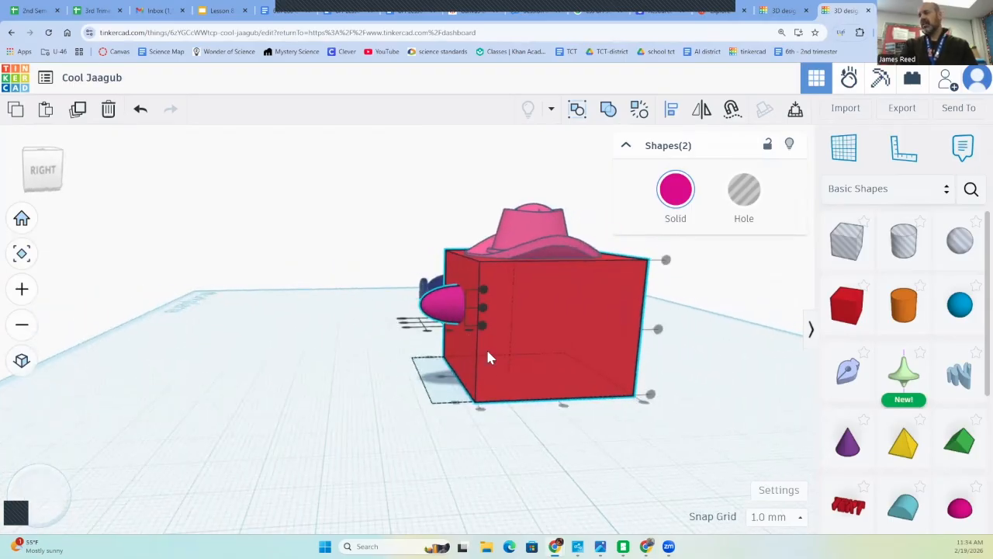
left_click(505, 375)
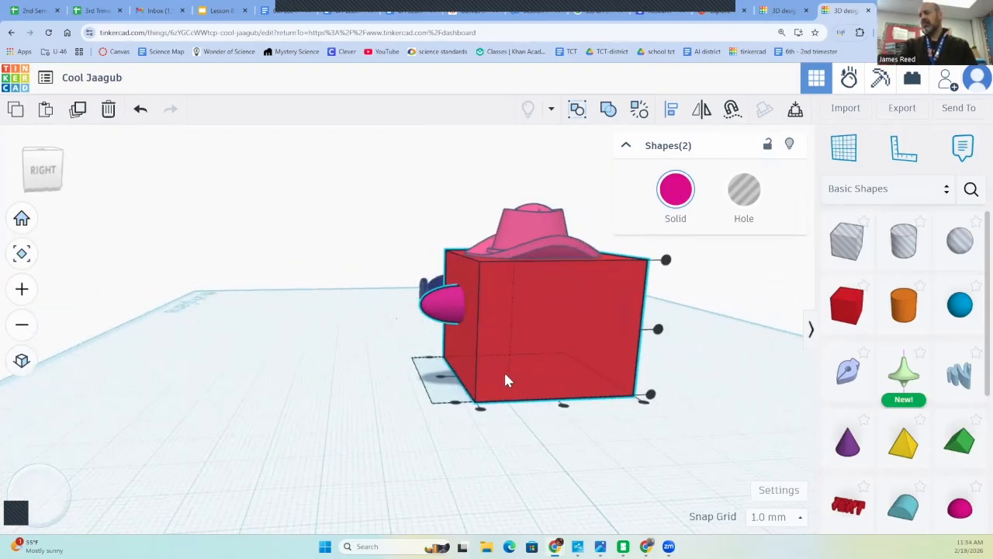
left_click(439, 382)
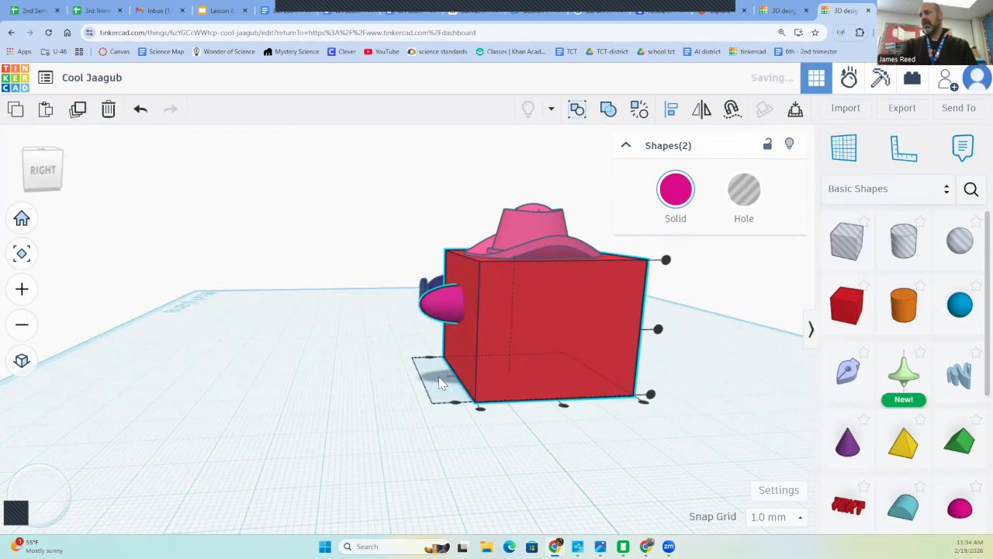
left_click(658, 333)
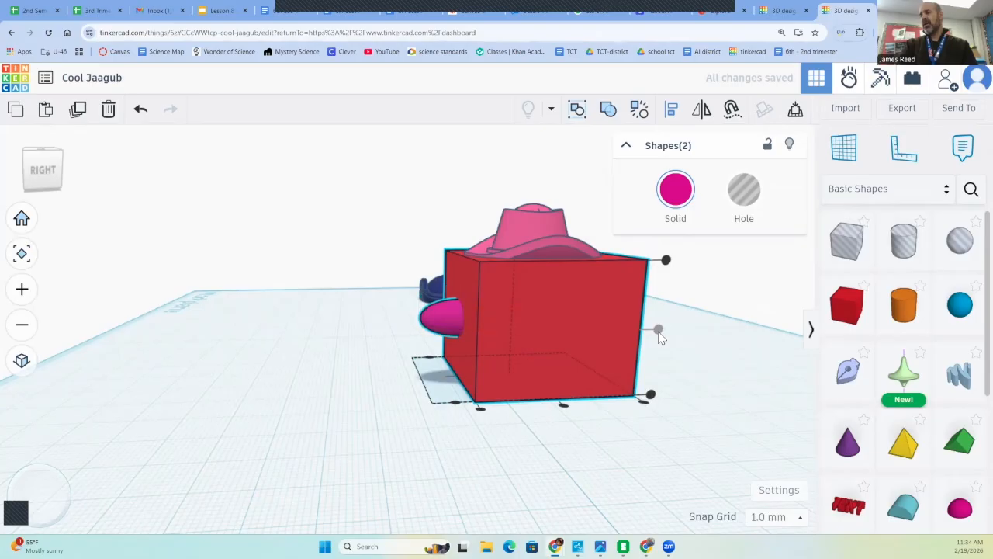
left_click(441, 317)
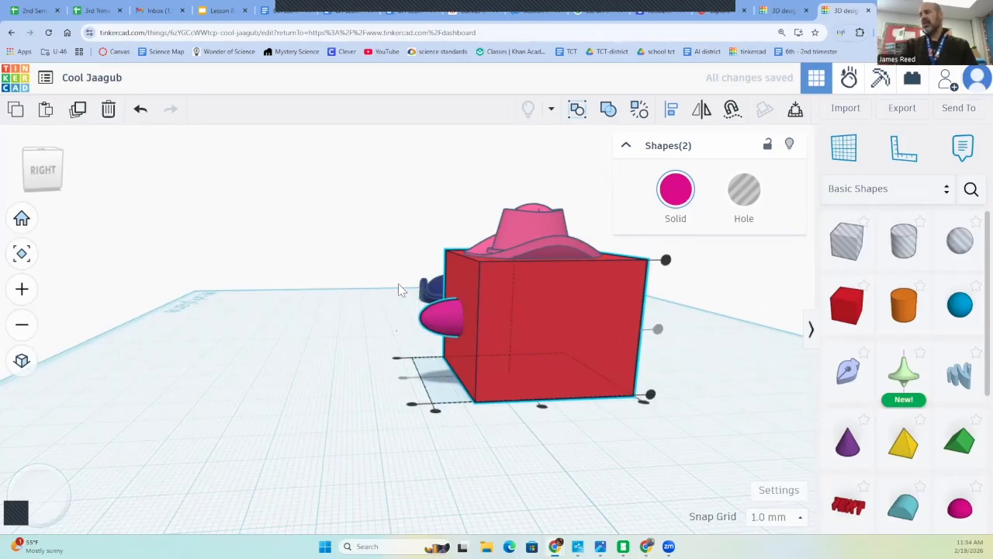
left_click(376, 288)
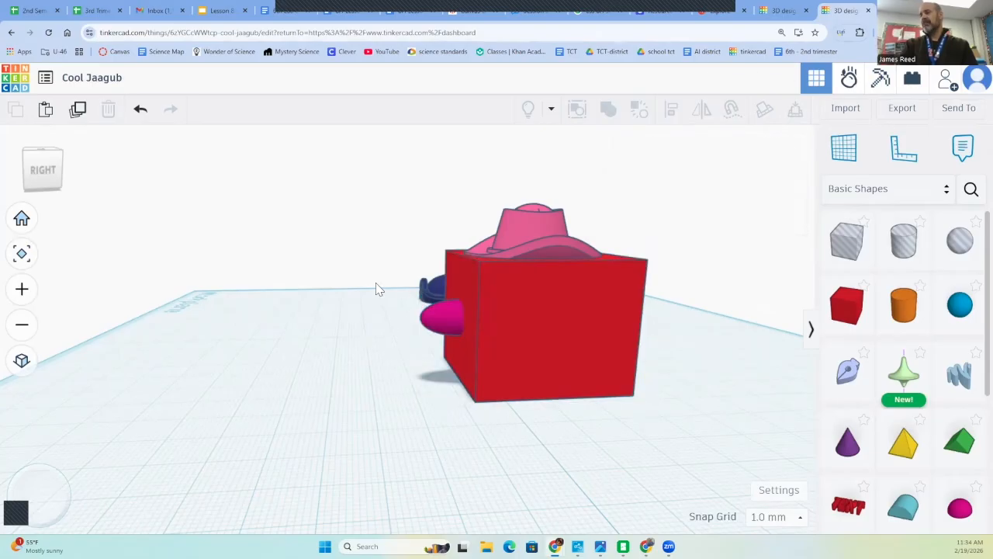
Shrink the half sphere so it sticks out less from the red box's front face
left_click(427, 326)
left_click_drag(423, 340, 445, 345)
left_click(383, 401)
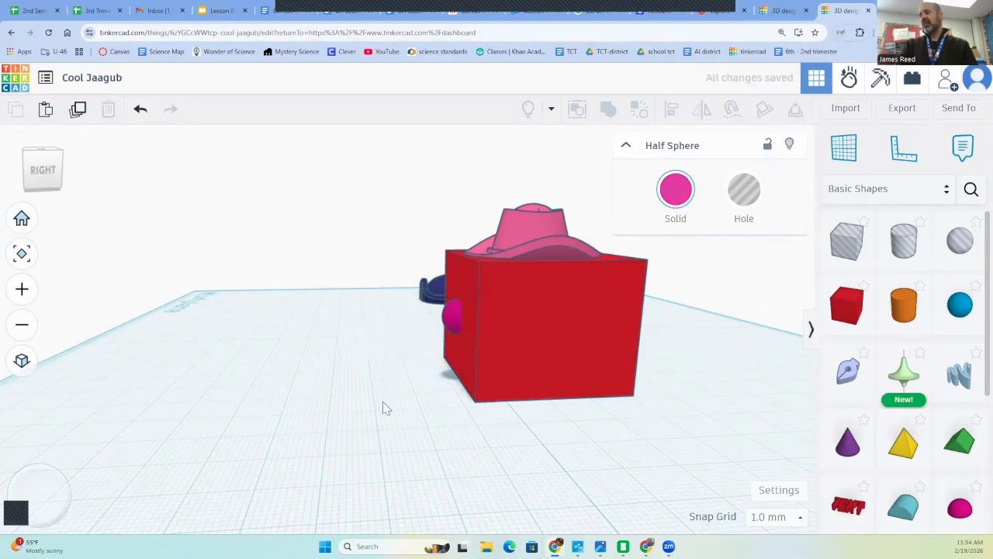
right_click_drag(383, 402, 583, 429)
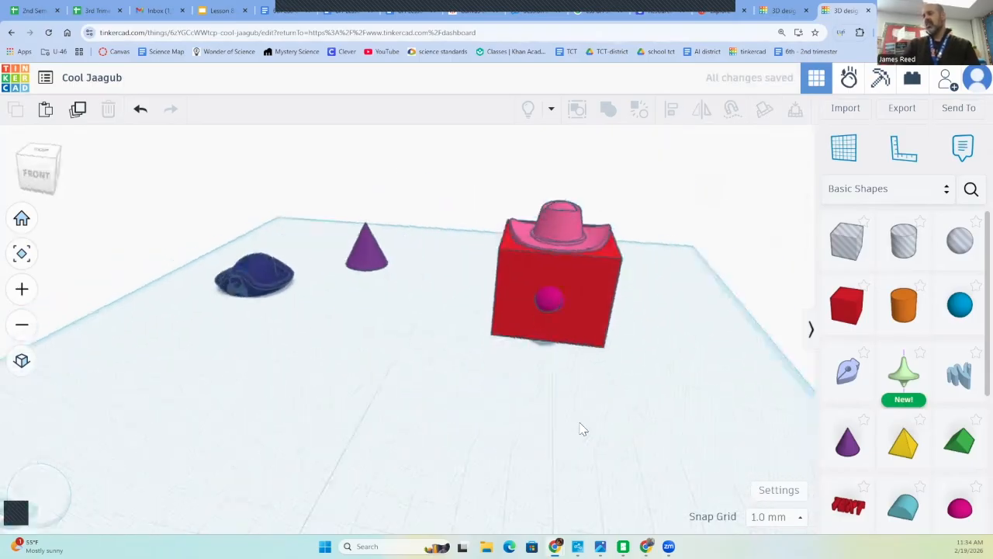
Centre the half sphere across the width of the red box's front face using Align
left_click(549, 302)
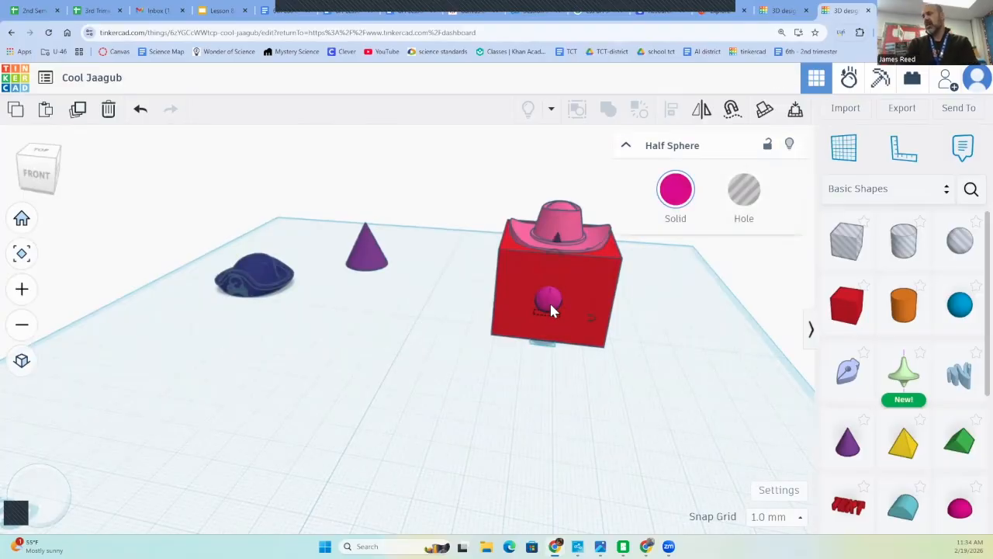
left_click(598, 294, "shift")
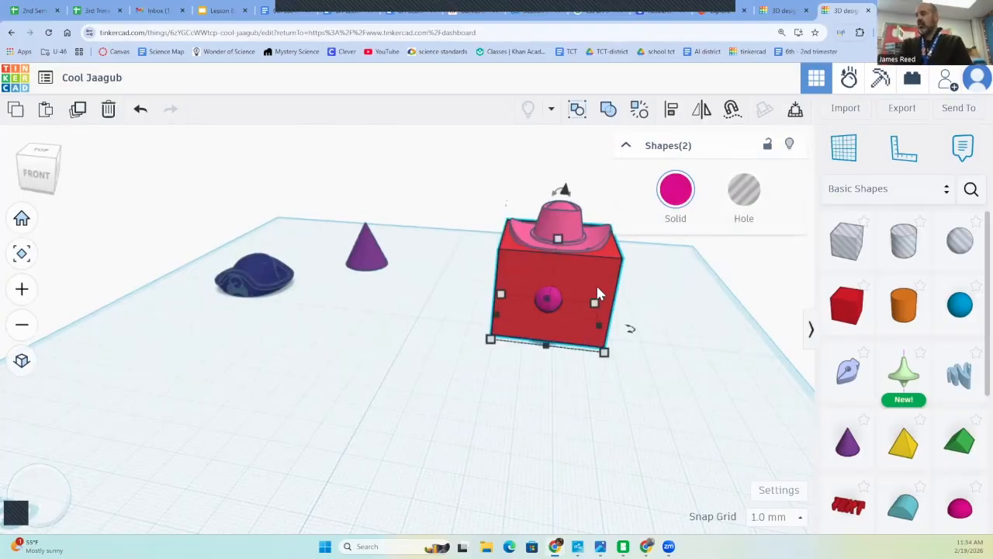
left_click(669, 109)
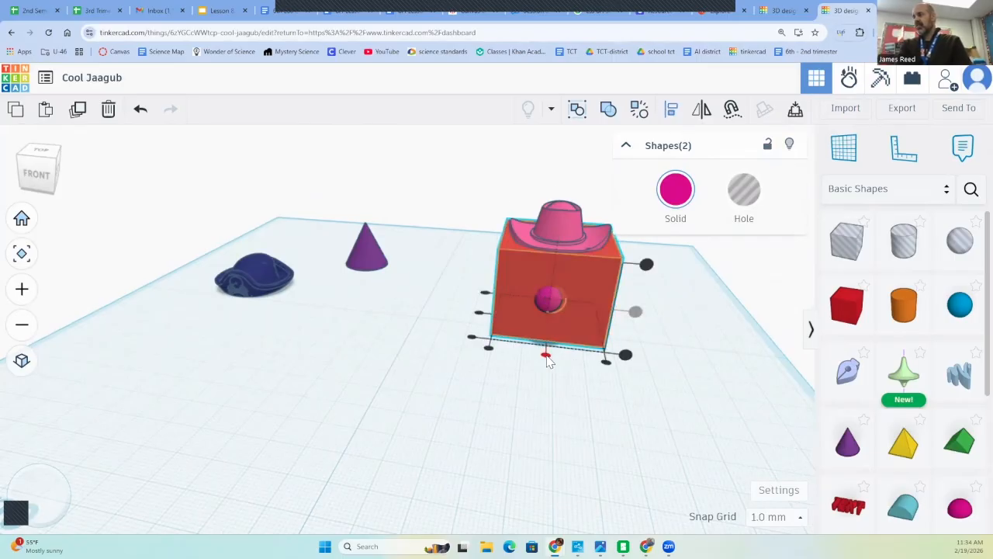
left_click(546, 356)
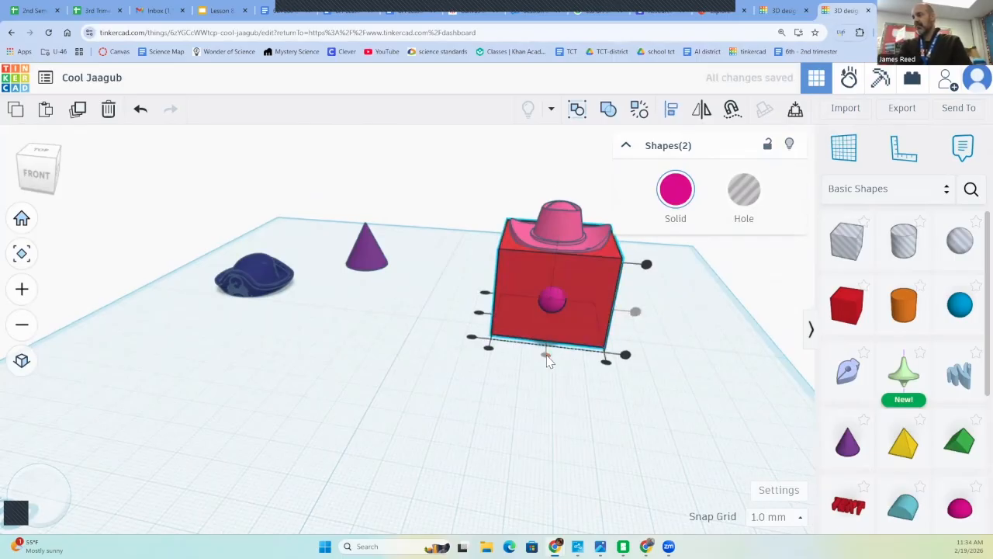
left_click(663, 371)
Enlarge the pink hat in both width and depth until its brim covers most of the red box's top
right_click_drag(664, 371, 462, 370)
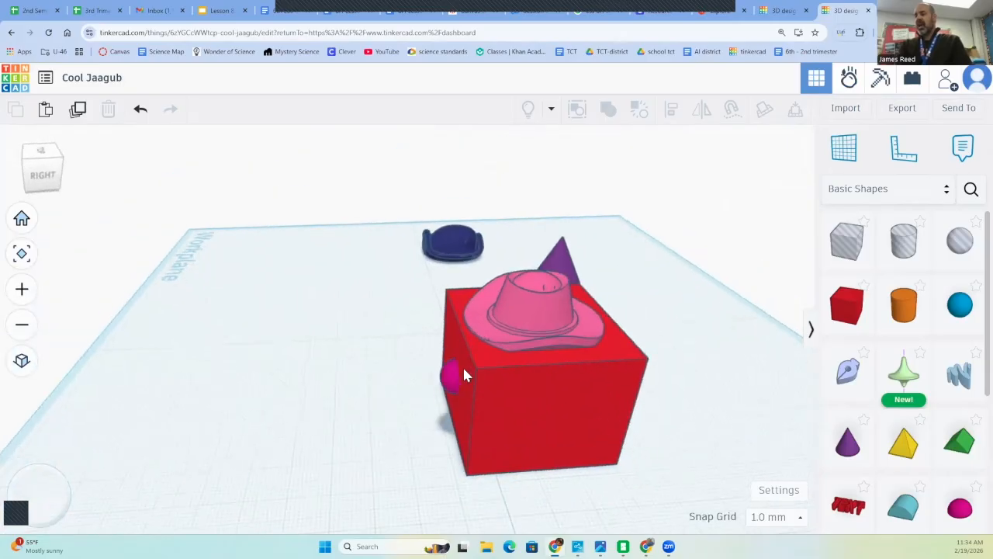
left_click(551, 305)
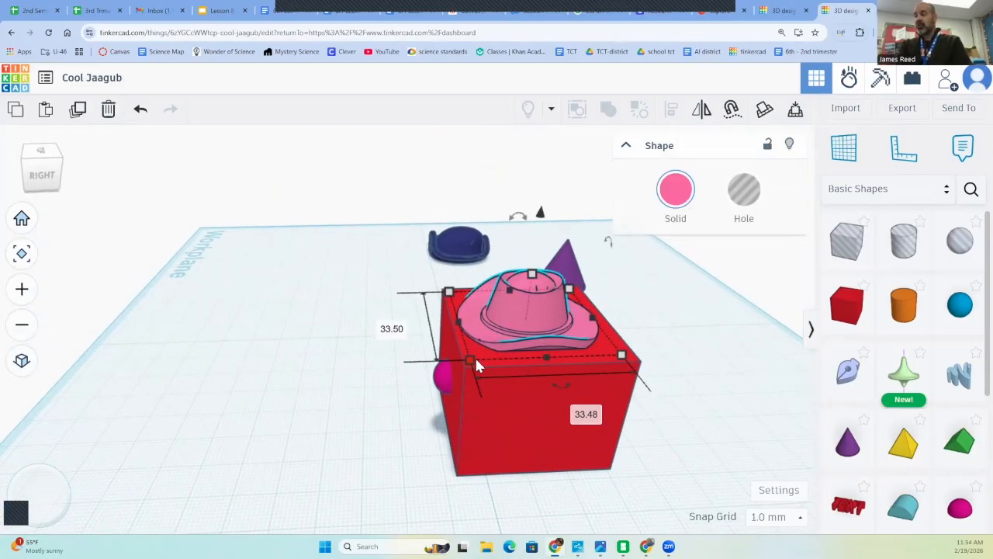
middle_click_drag(468, 363, 459, 366)
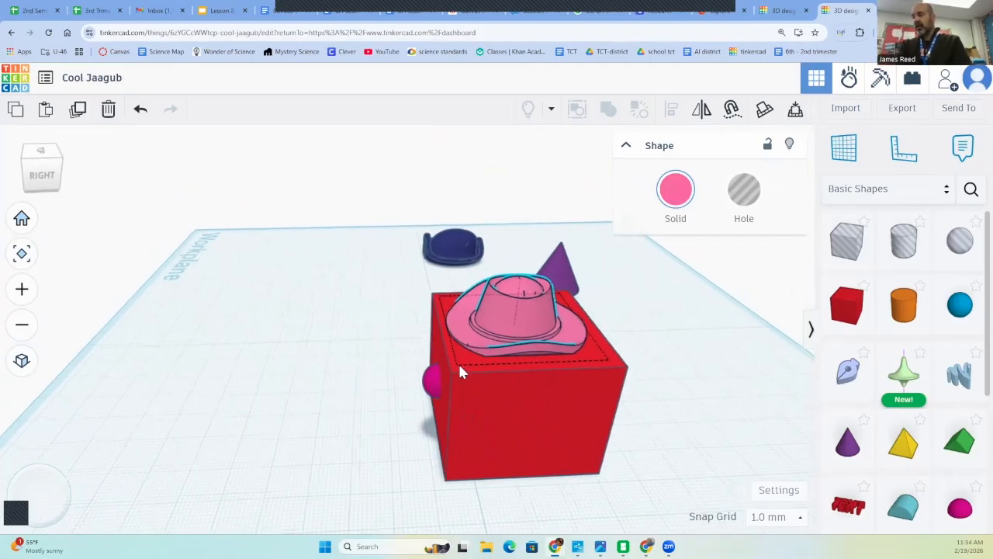
mouse_move(483, 347)
left_mouse_down()
mouse_move(564, 374)
mouse_move(487, 348)
left_mouse_up()
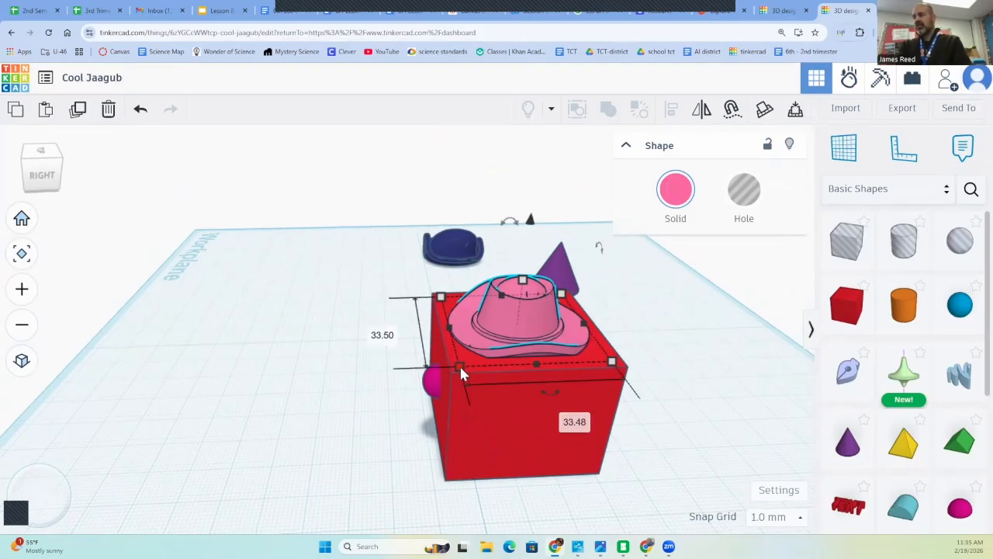
left_click_drag(461, 365, 435, 369)
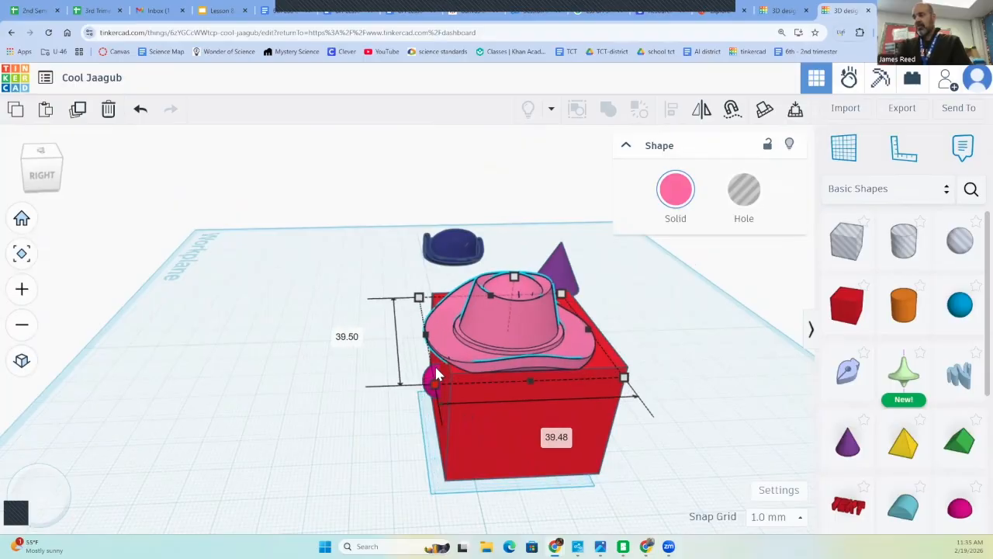
left_click_drag(625, 379, 648, 381)
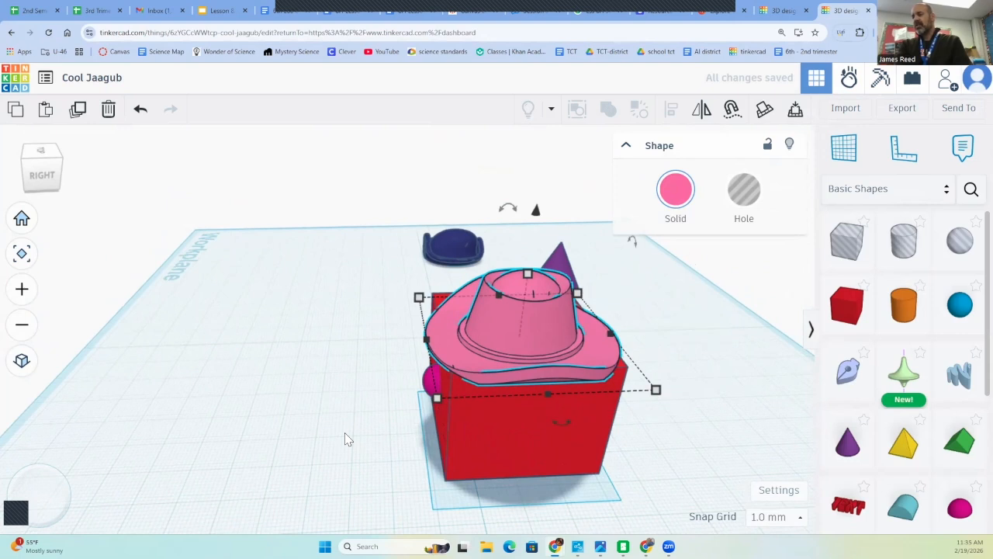
left_click(366, 439)
right_click_drag(366, 439, 543, 426)
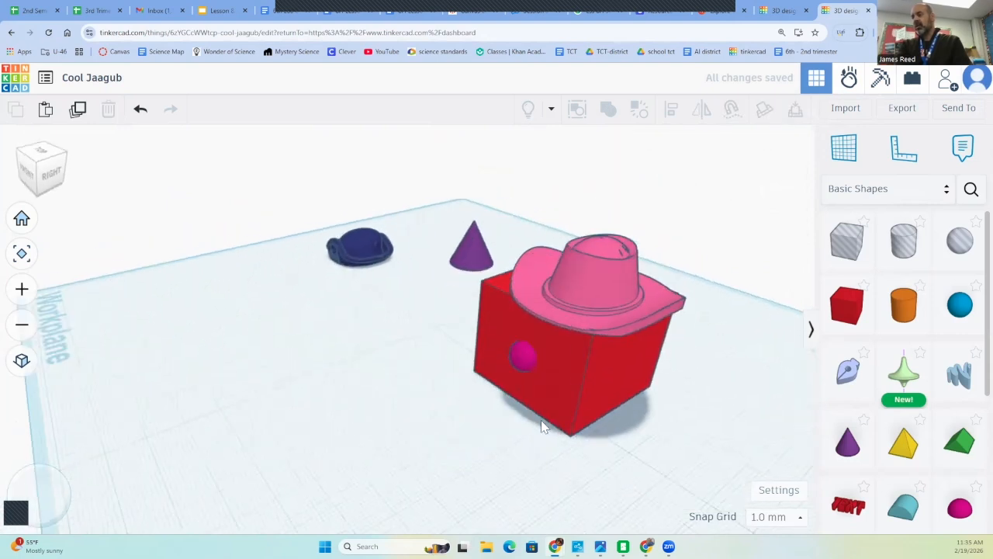
Align the pink hat and the red box to a common centre across their width
left_click(580, 226)
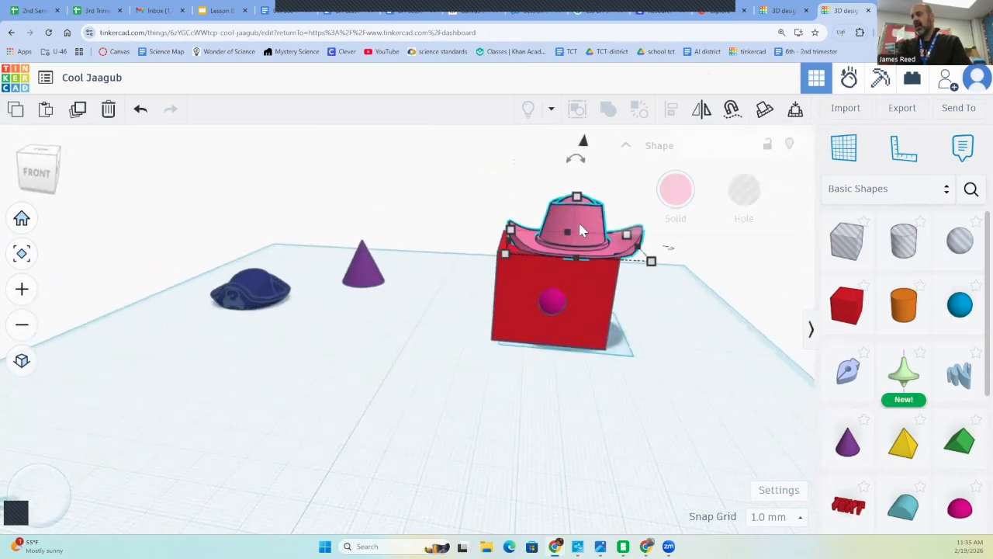
left_click(586, 293, "shift")
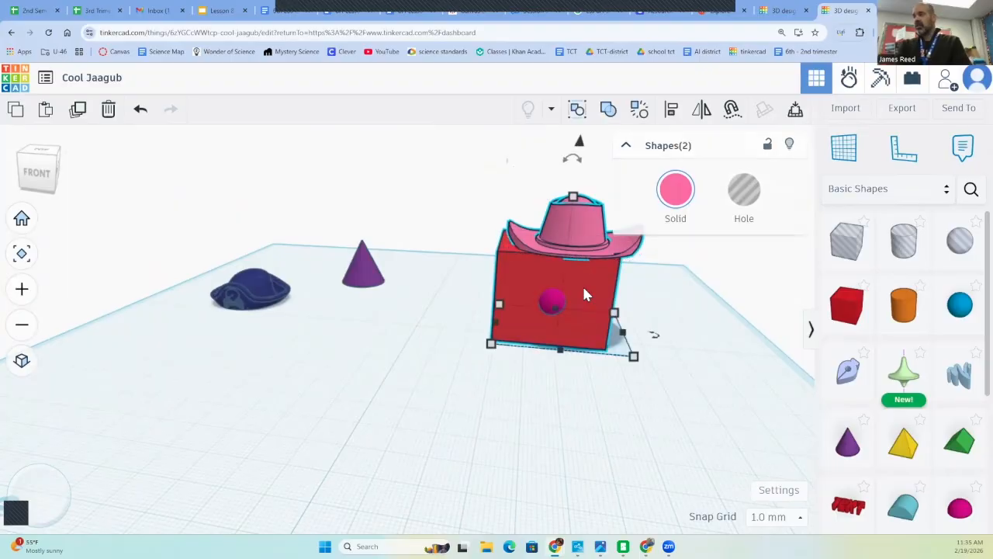
left_click(672, 111)
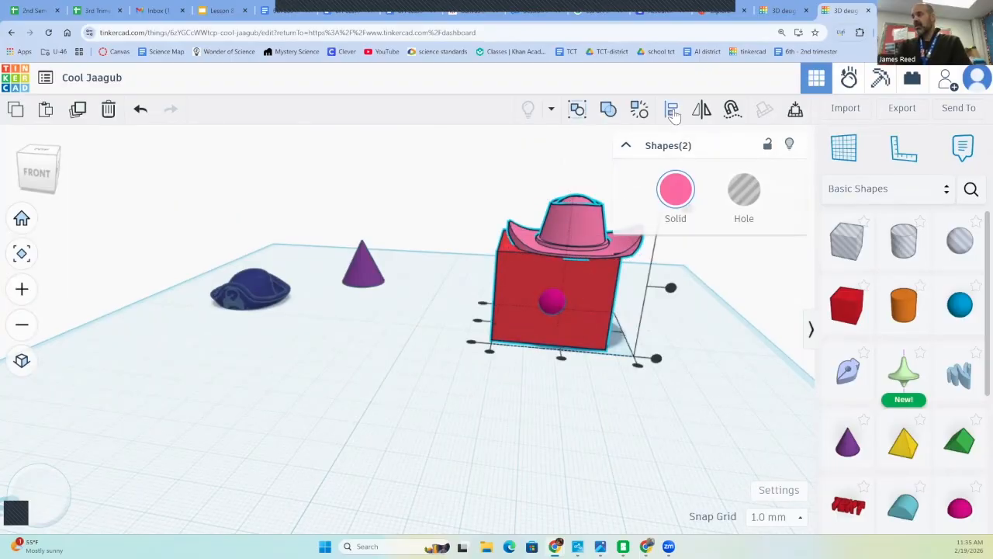
left_click(562, 360)
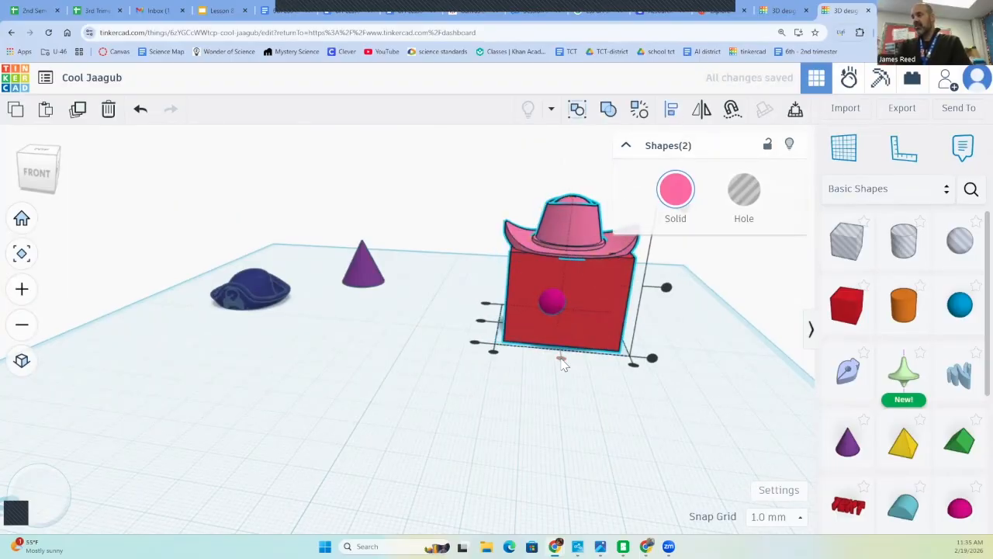
left_click(559, 401)
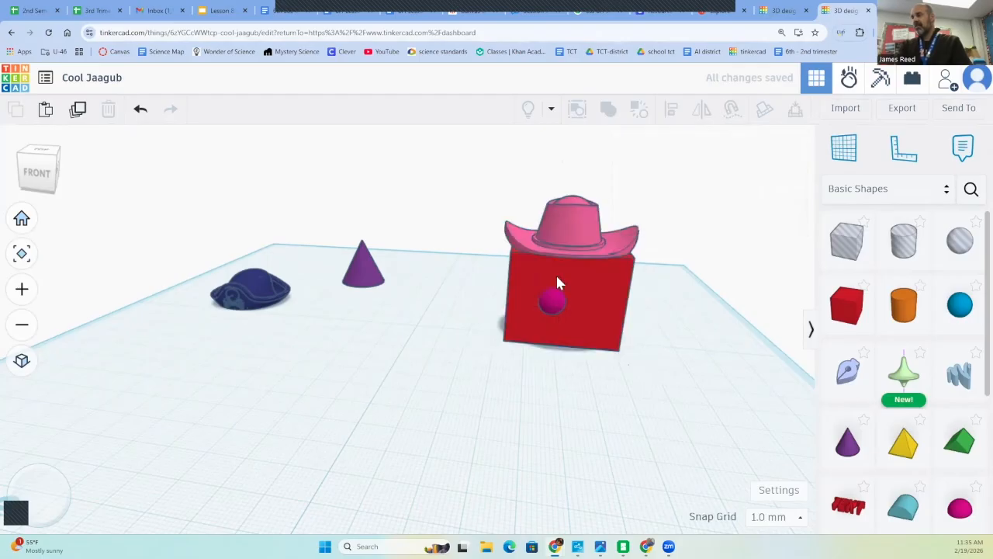
Realign the half sphere with the moved red box so it sits midway across the front face
left_click(552, 306)
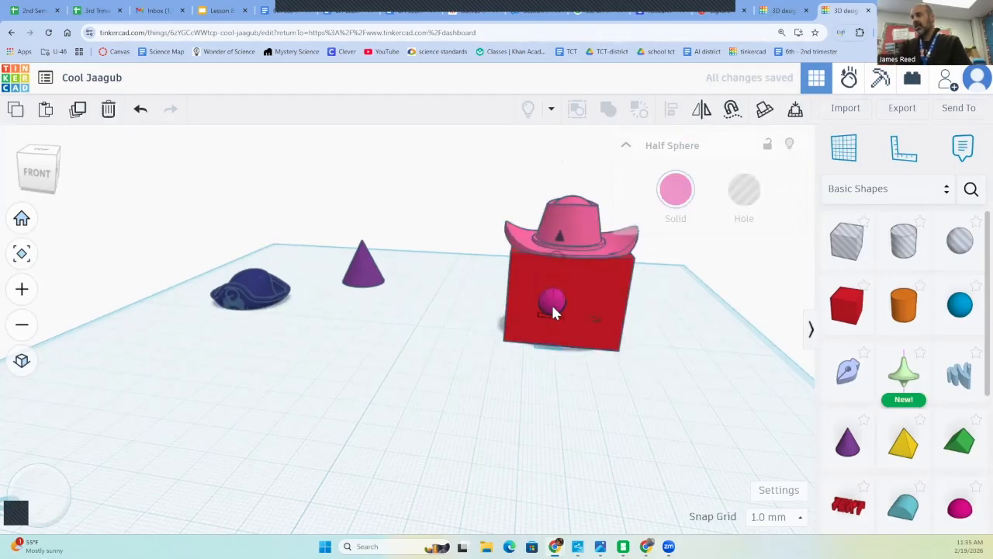
left_click(611, 299, "shift")
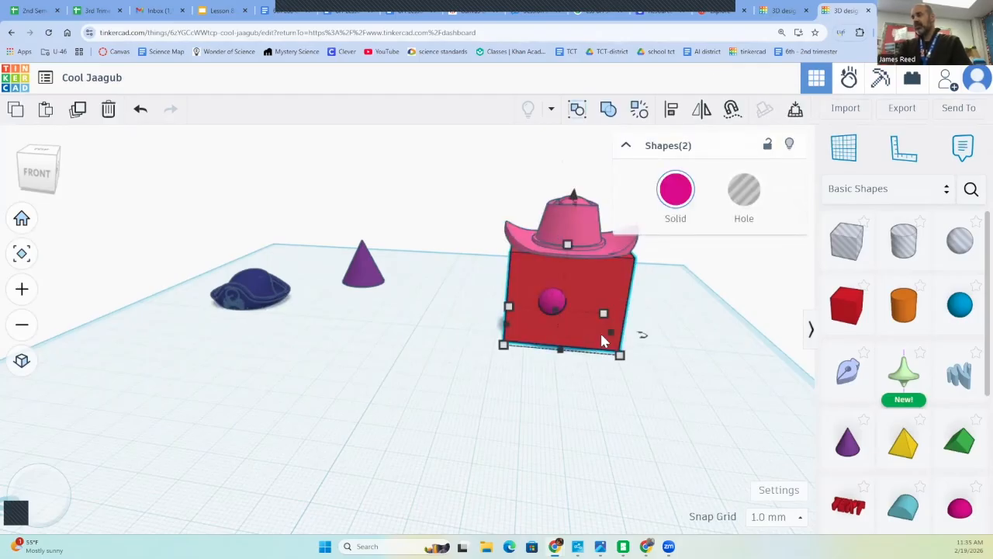
left_click(671, 110)
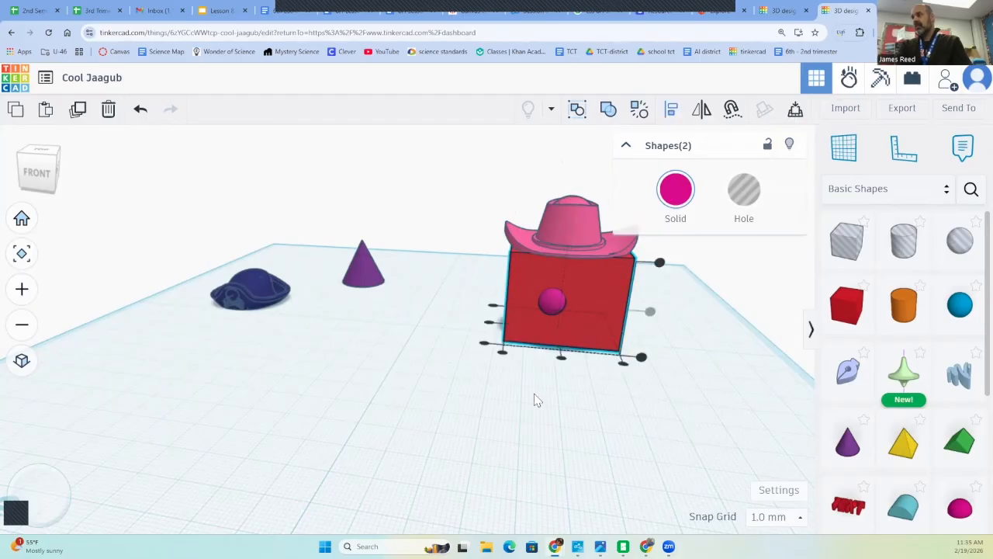
left_click(564, 360)
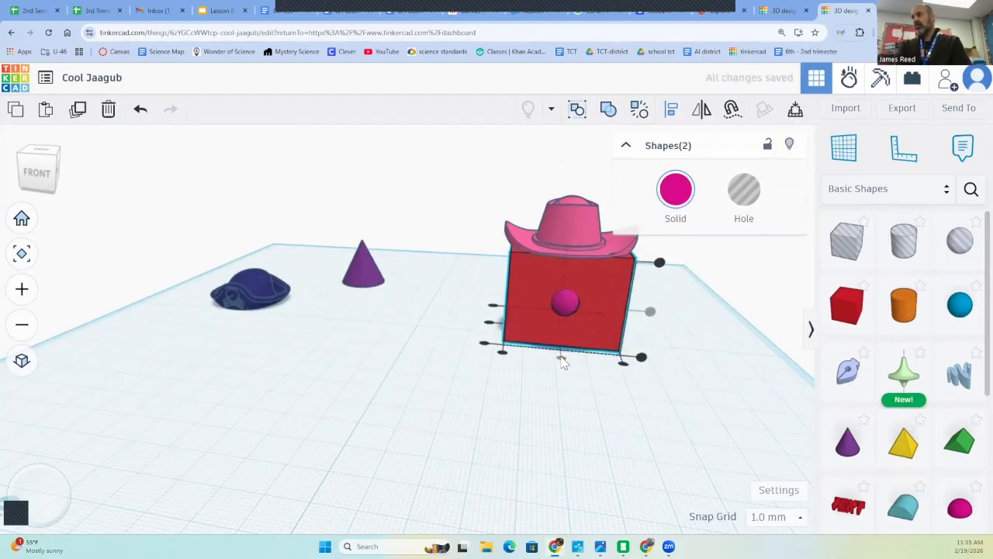
left_click(572, 394)
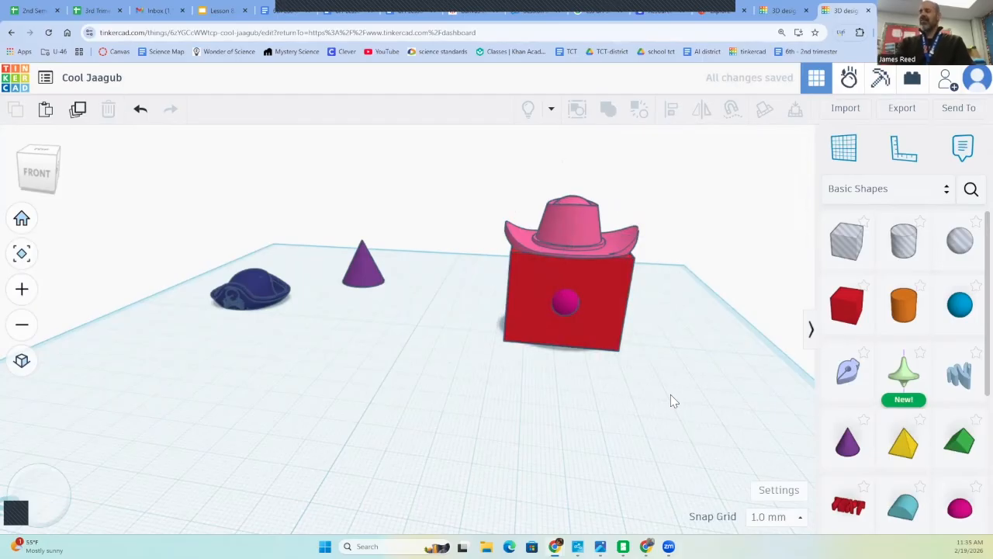
right_click_drag(667, 404, 648, 397)
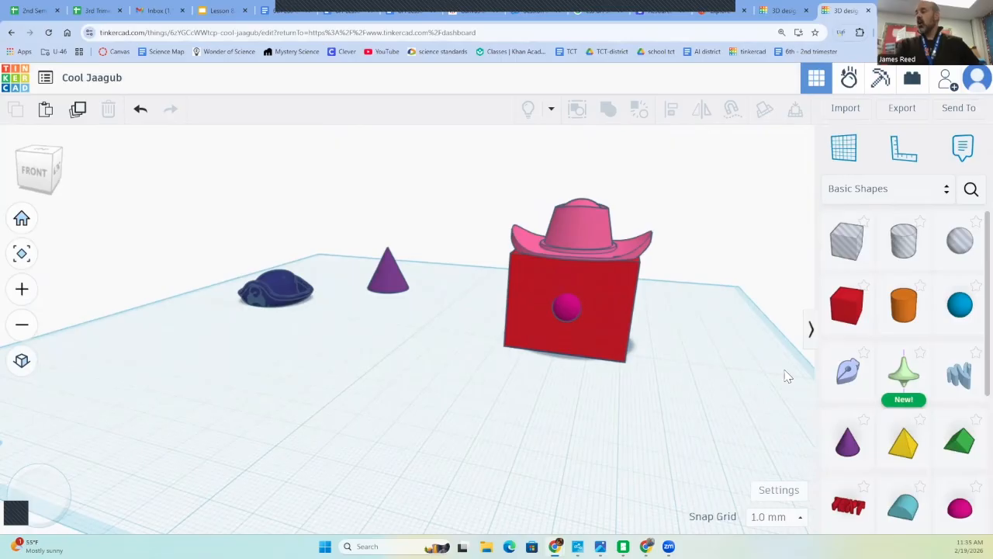
Start a sketch on the workplane and draw a mouth's wavy upper edge, its right side about 8 mm long, and the first notch below
mouse_move(849, 375)
left_mouse_down()
mouse_move(460, 376)
mouse_move(398, 409)
left_mouse_up()
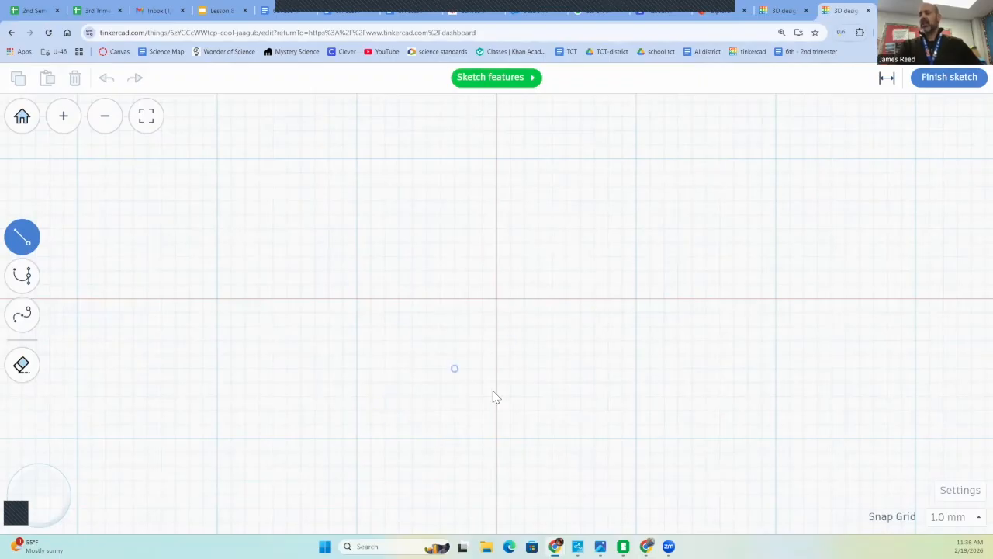
left_click(328, 215)
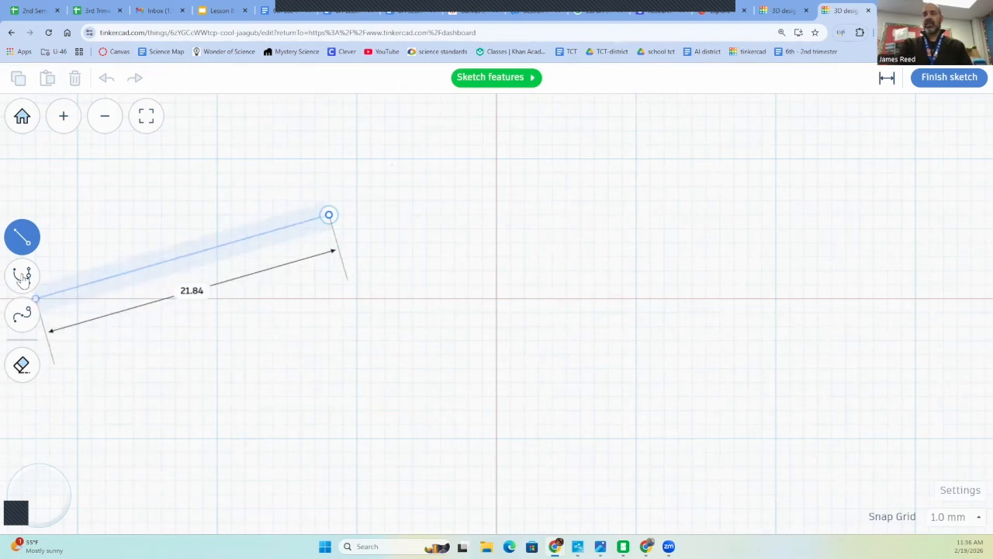
left_click(22, 276)
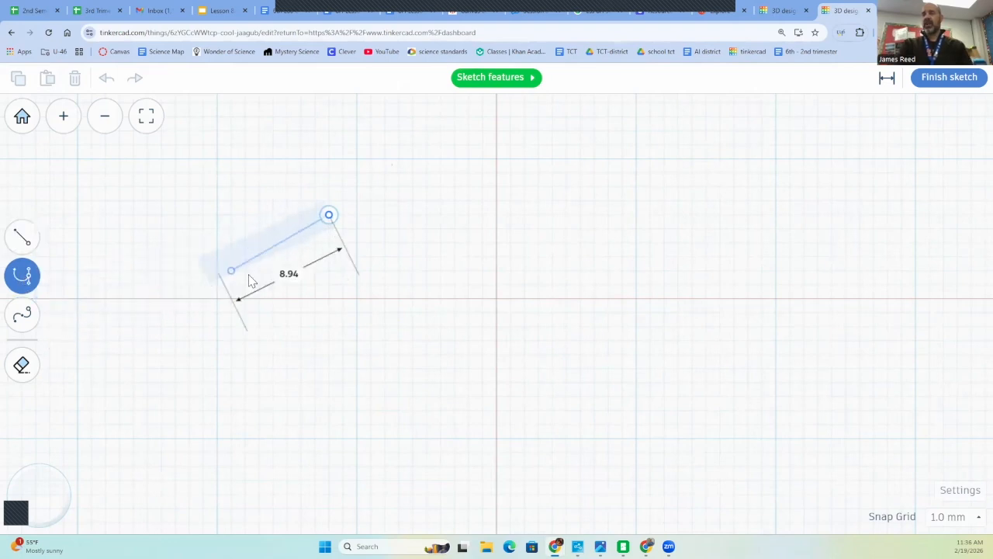
left_click(399, 245)
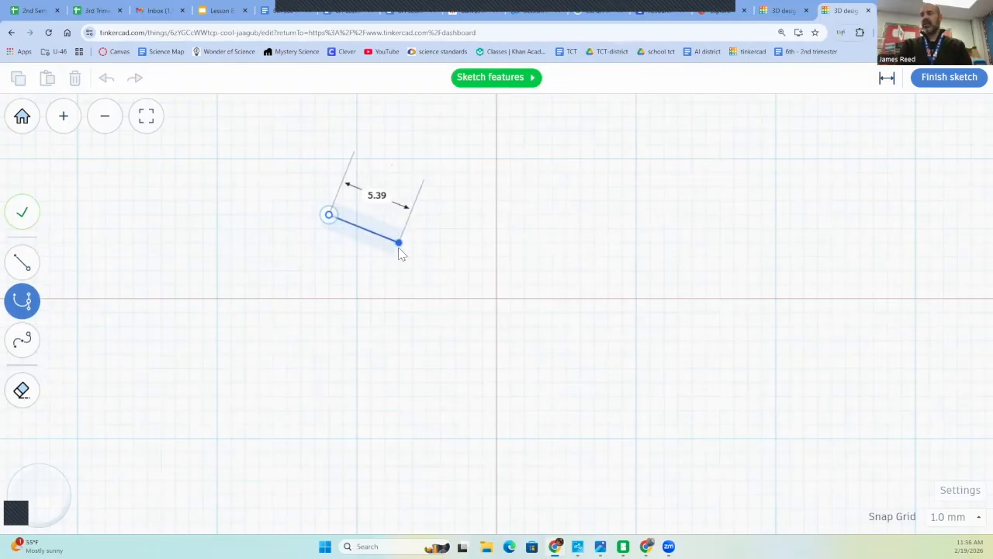
left_click(482, 229)
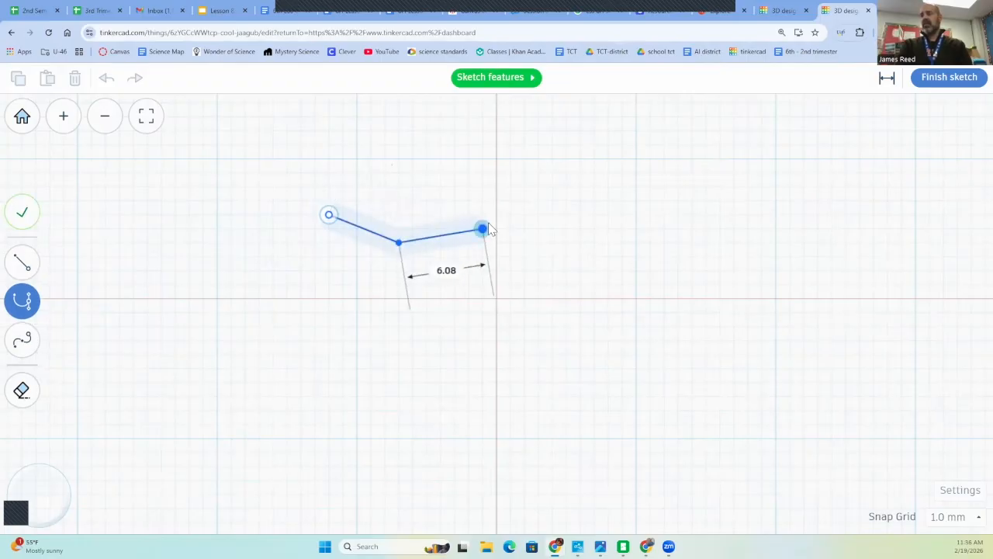
left_click(537, 202)
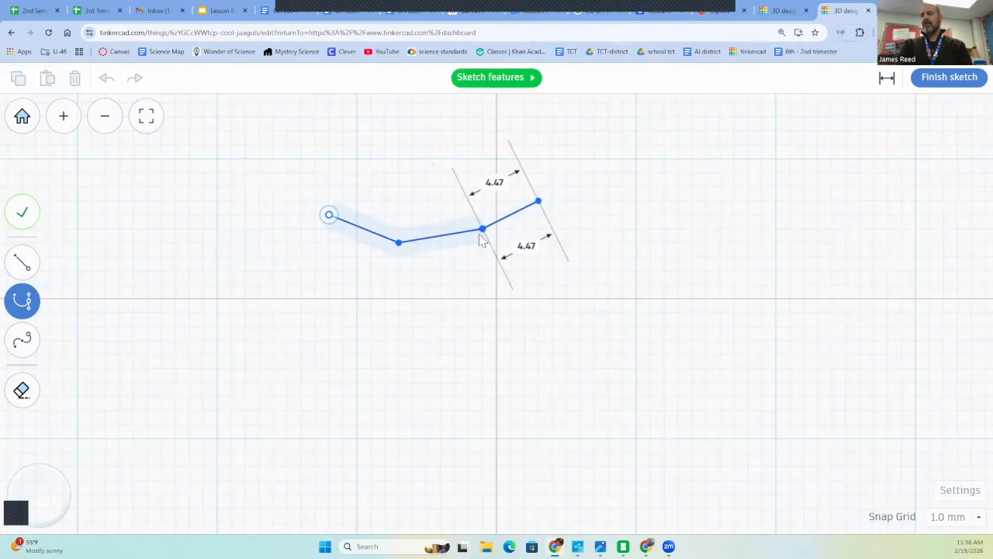
left_click(553, 313)
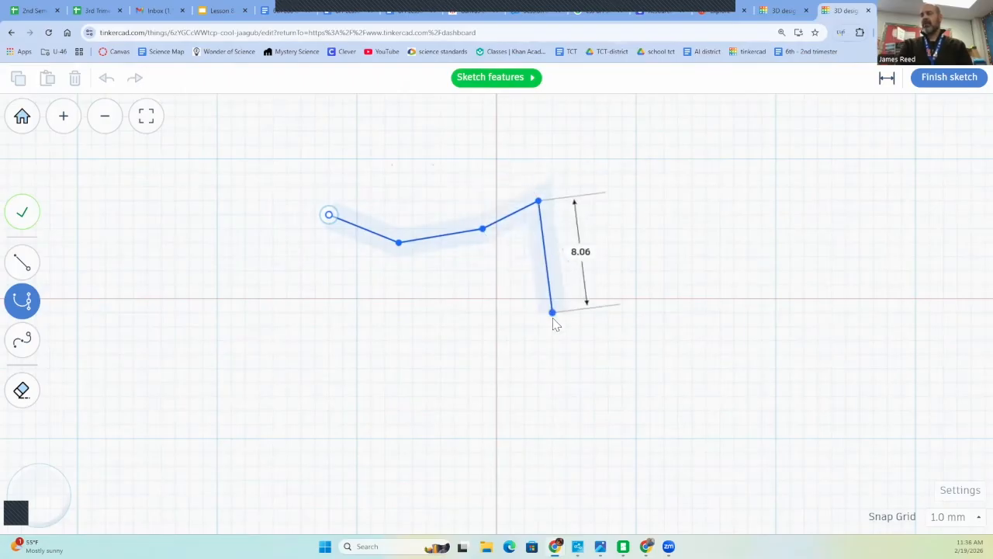
left_click(510, 285)
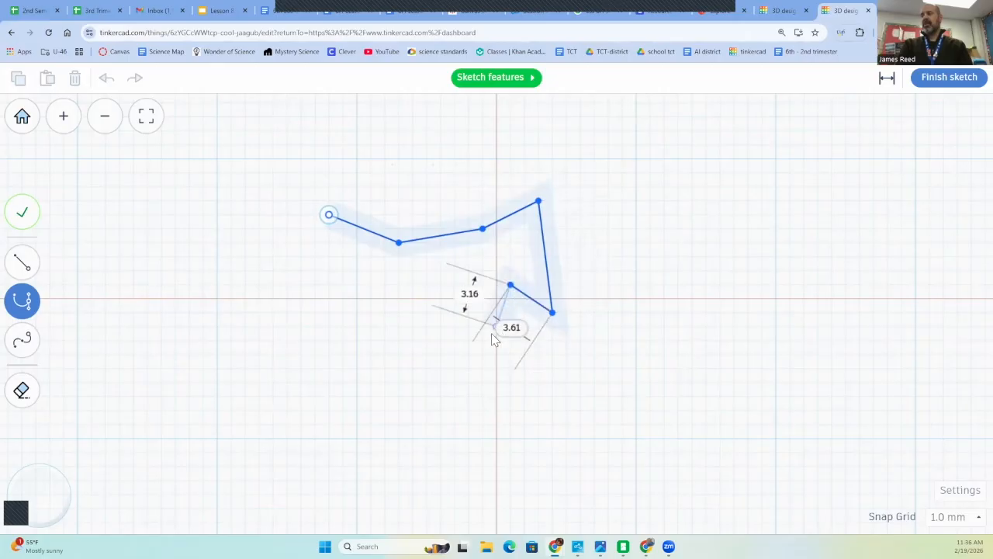
left_click(492, 331)
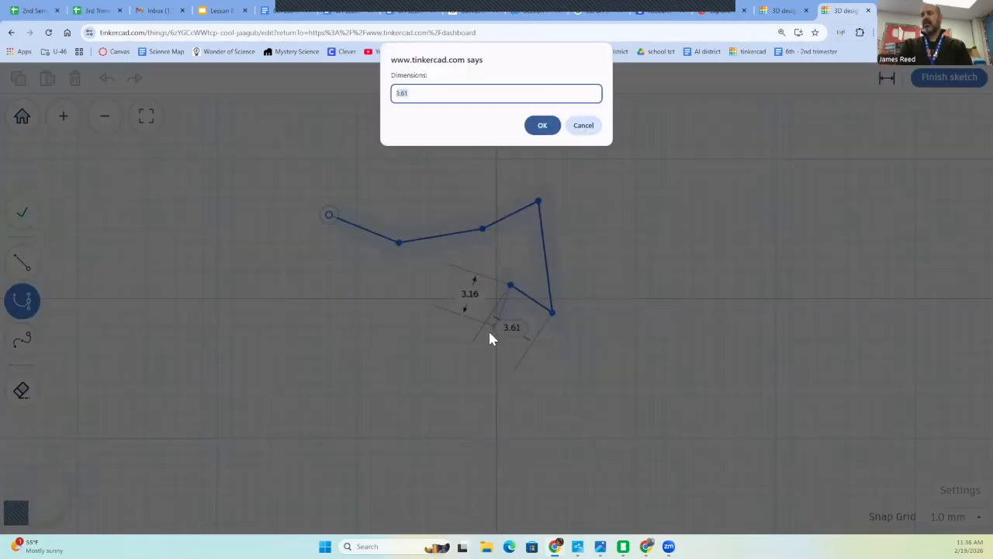
left_click(583, 126)
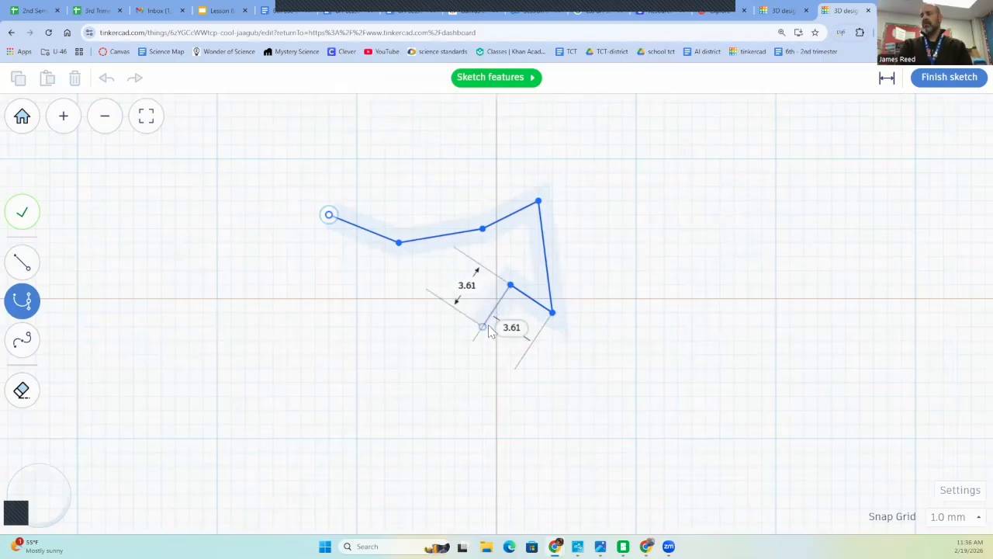
left_click(488, 331)
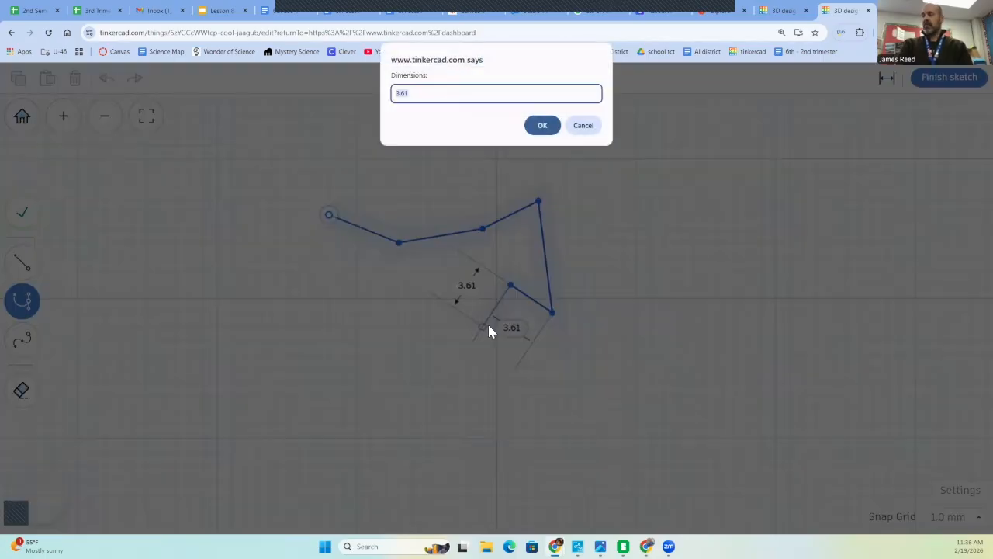
left_click(541, 127)
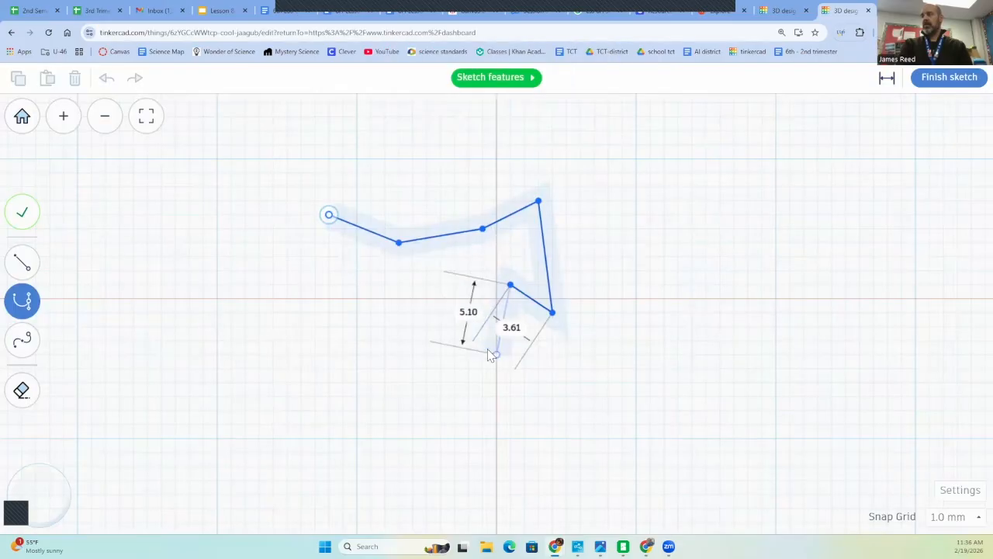
Draw the mouth's zigzag lower edge in strokes about 5 mm long, close the outline at about 19 by 11 mm, and finish the sketch
left_click(470, 342)
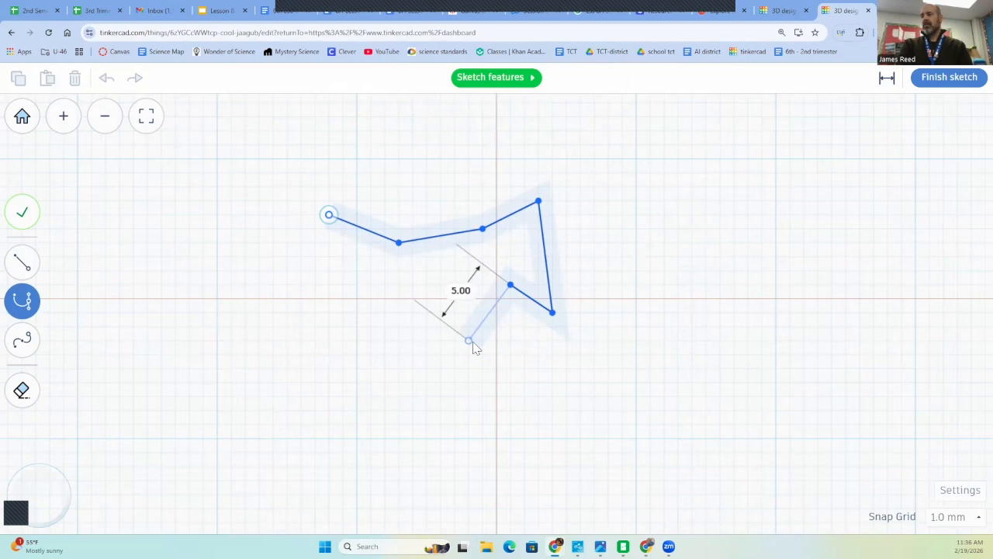
left_click(470, 341)
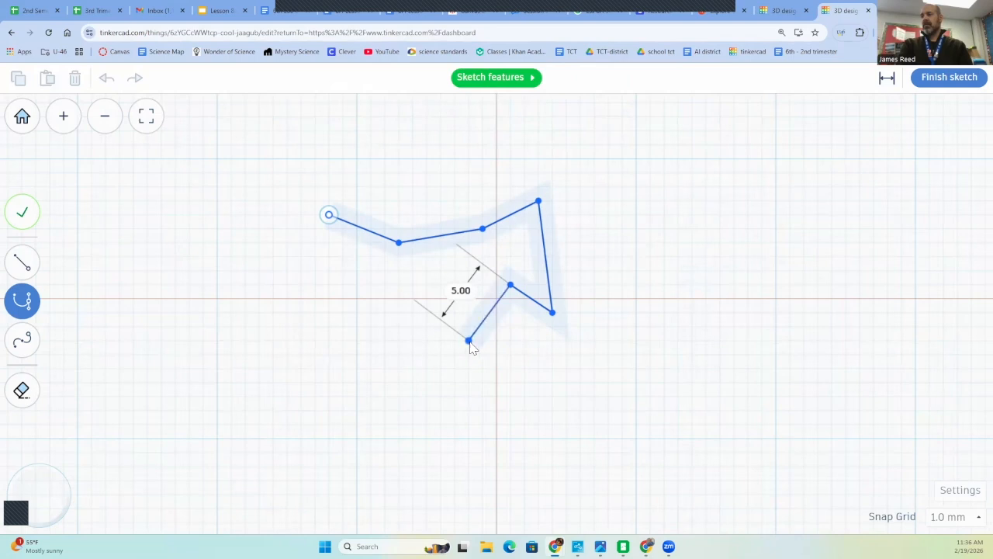
left_click(415, 307)
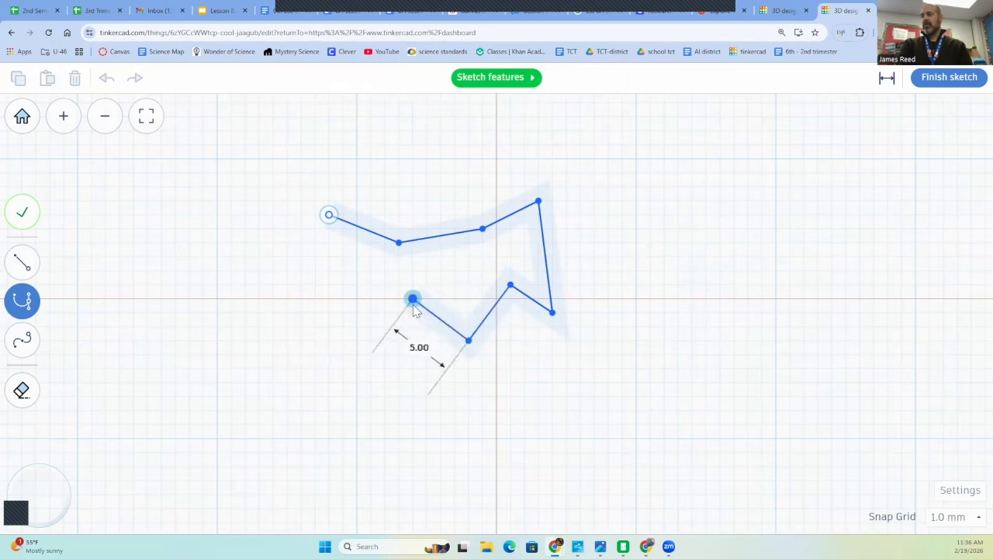
left_click(379, 358)
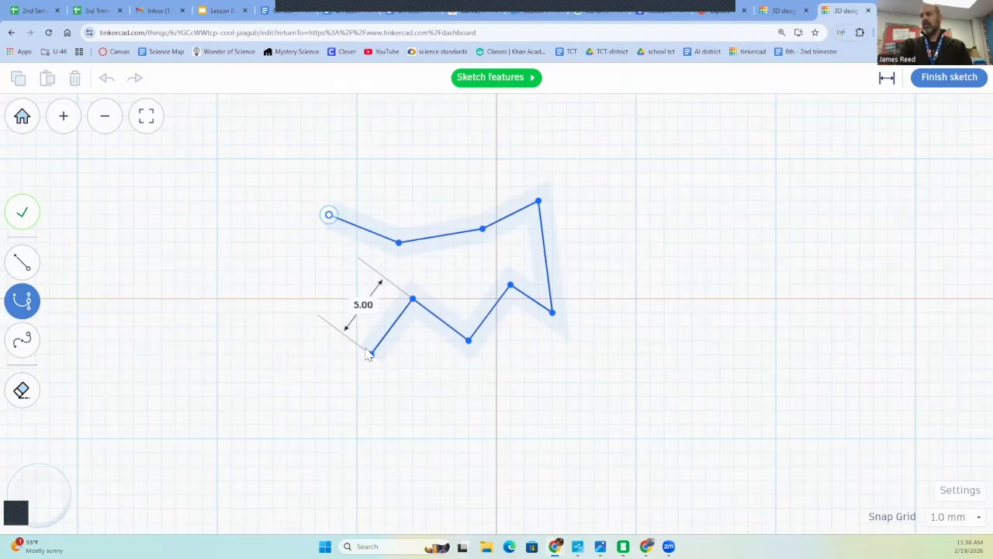
left_click(314, 318)
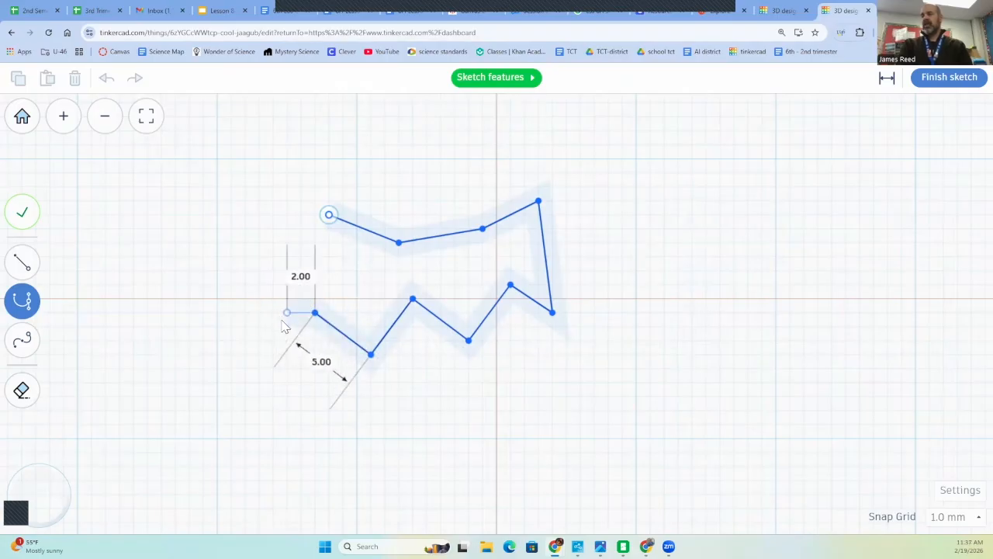
left_click(286, 327)
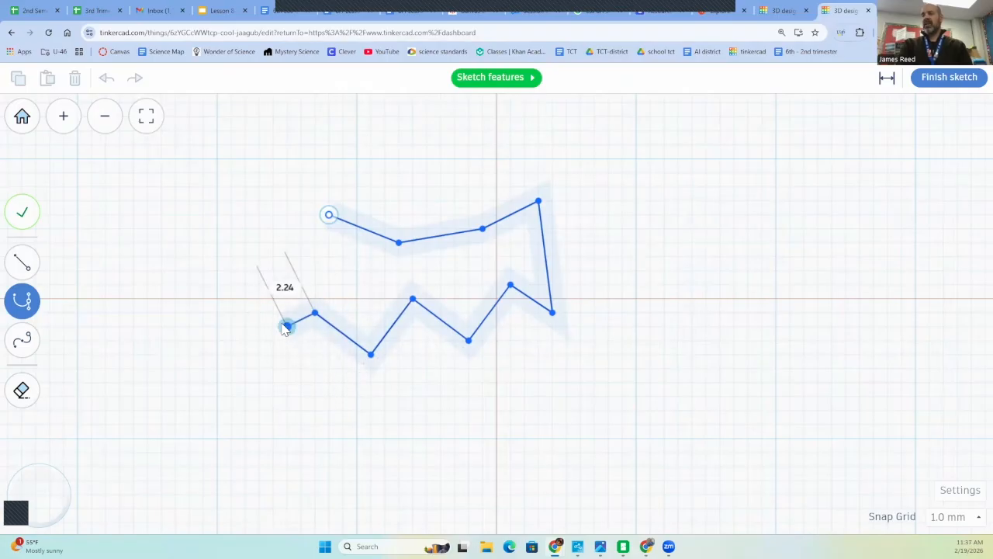
left_click(329, 215)
left_click(328, 218)
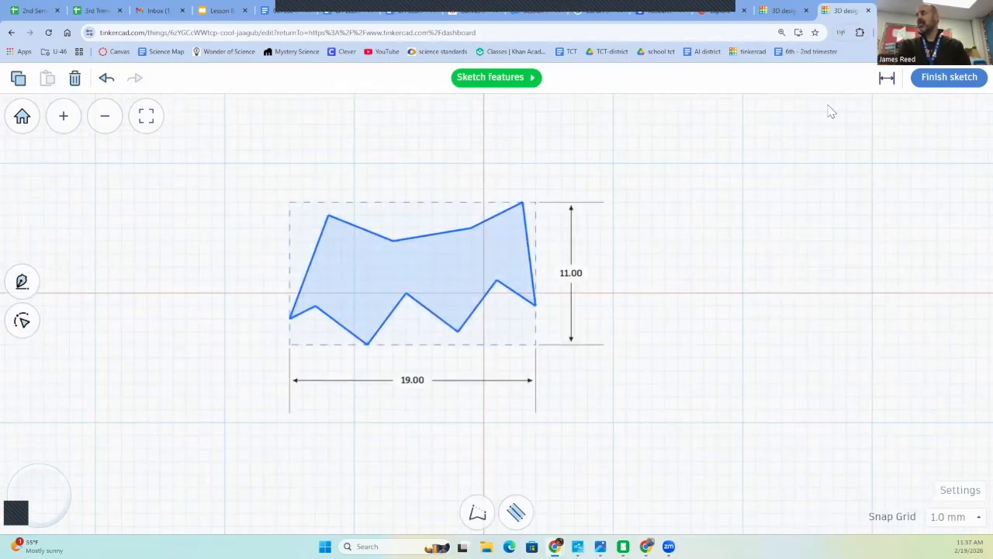
left_click(941, 81)
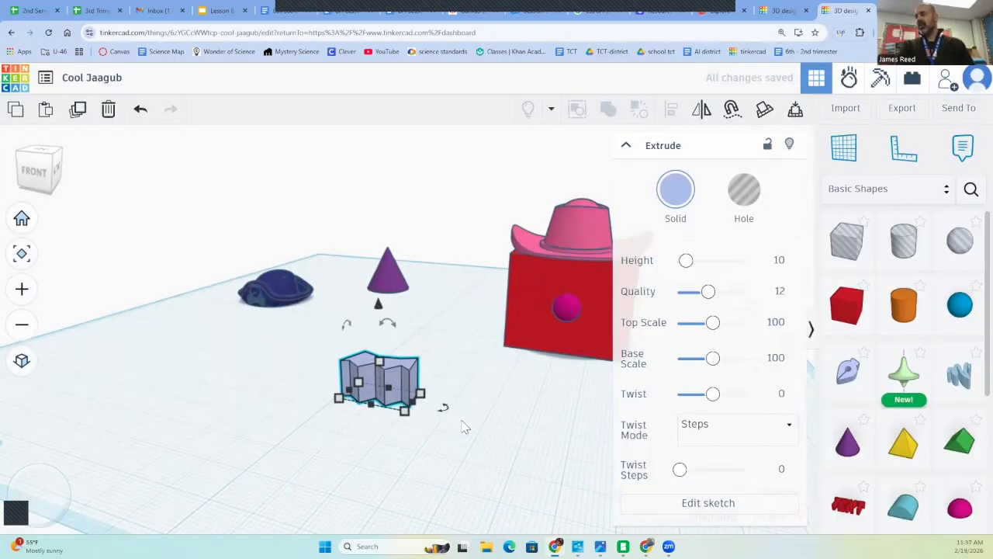
Reduce the extruded mouth to roughly half its height and rotate it 90° so it stands on end
left_click_drag(378, 361, 381, 379)
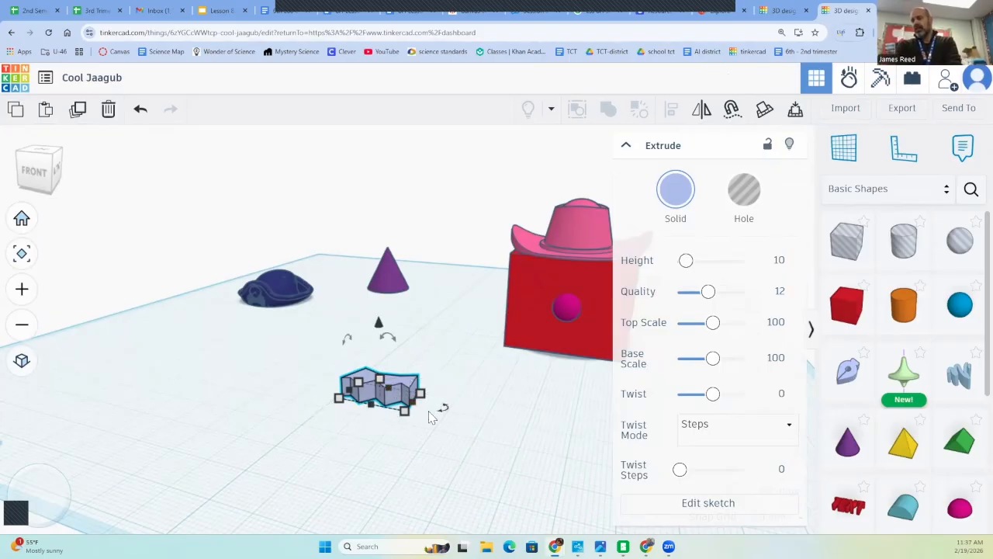
scroll(394, 355, "down", 3)
left_click_drag(394, 350, 396, 345)
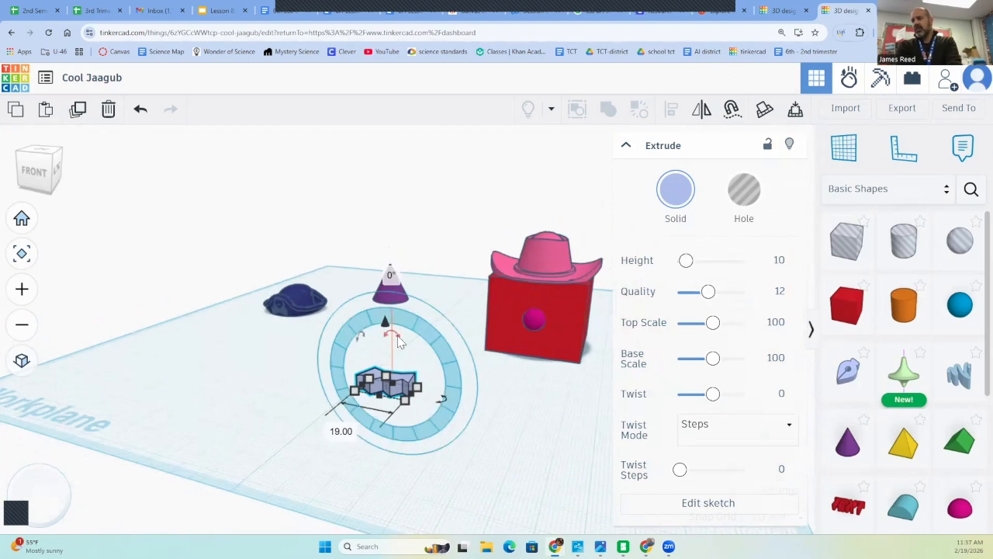
left_click(388, 274)
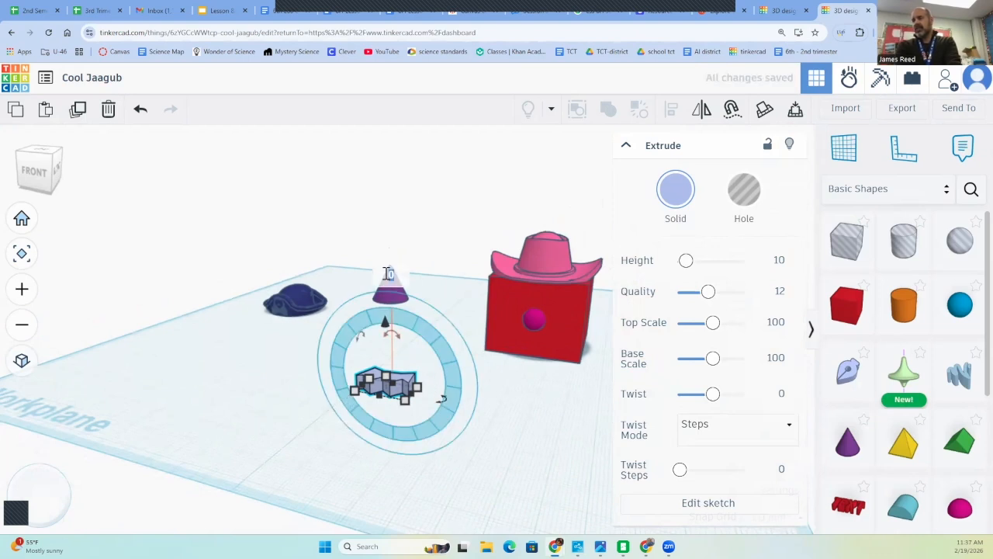
type("90")
key("Return")
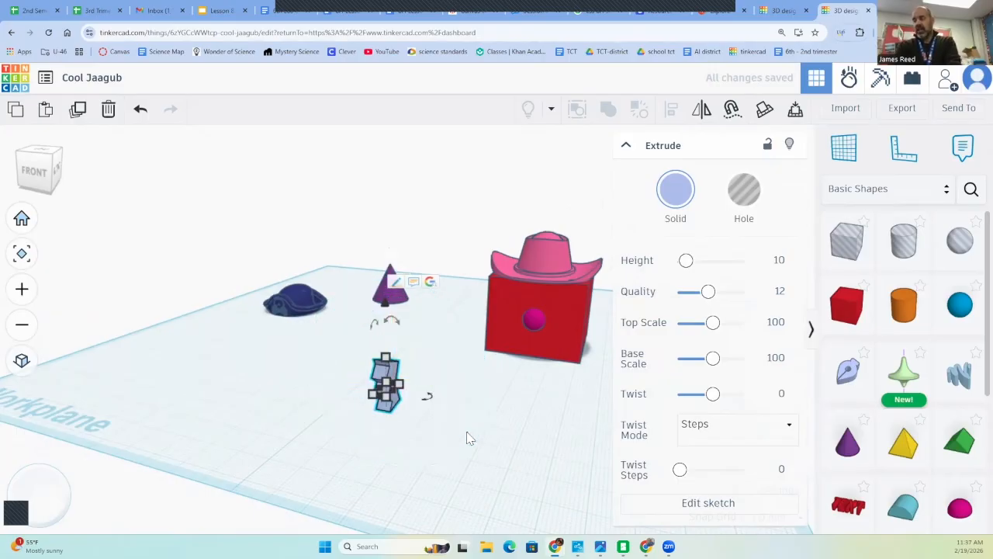
Turn the mouth to face forward with its teeth pointing down and move it in front of the red box, below the nose
left_click(522, 440)
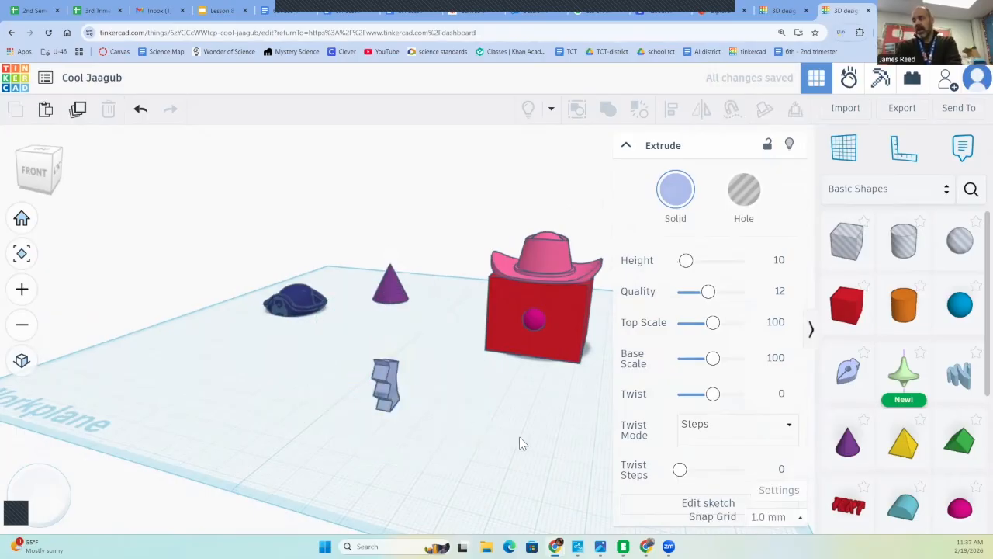
left_click(392, 400)
left_click(428, 412)
mouse_move(433, 402)
left_mouse_down()
mouse_move(429, 365)
mouse_move(434, 392)
left_mouse_up()
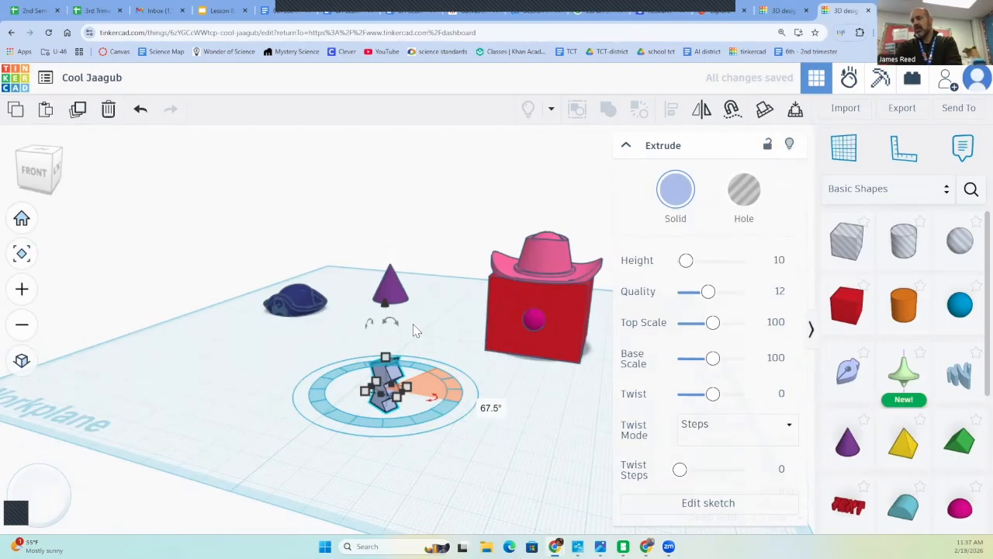
mouse_move(397, 329)
left_mouse_down()
mouse_move(419, 391)
mouse_move(527, 364)
mouse_move(528, 372)
left_mouse_up()
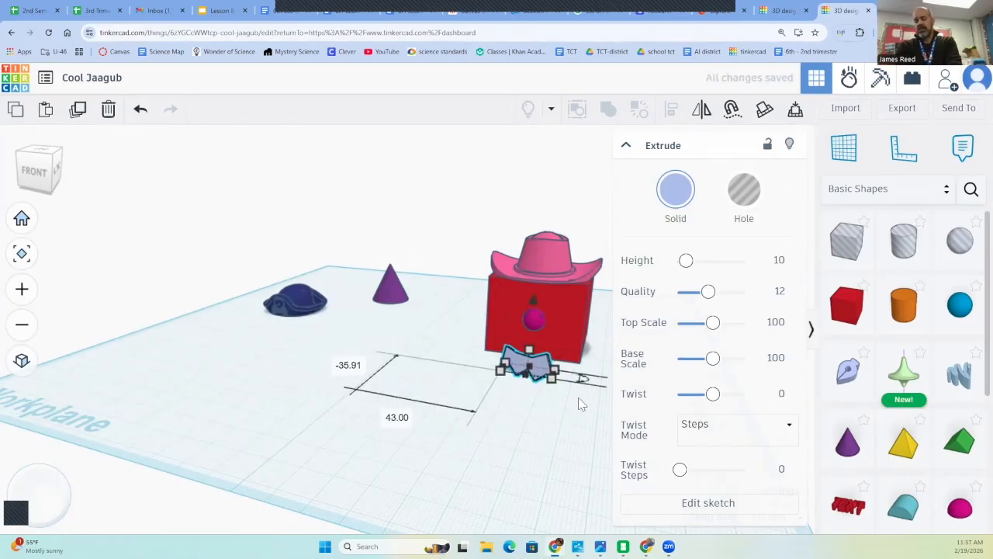
Rotate the tilted mouth until it stands upright, parallel to the red box's front face
mouse_move(581, 402)
right_mouse_down()
mouse_move(377, 422)
mouse_move(403, 417)
mouse_move(376, 378)
right_mouse_up()
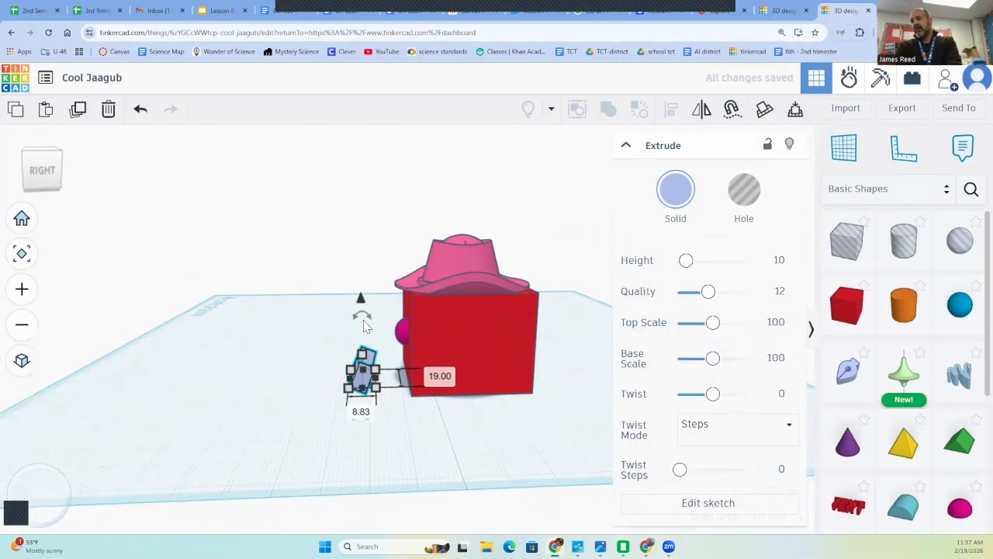
mouse_move(361, 321)
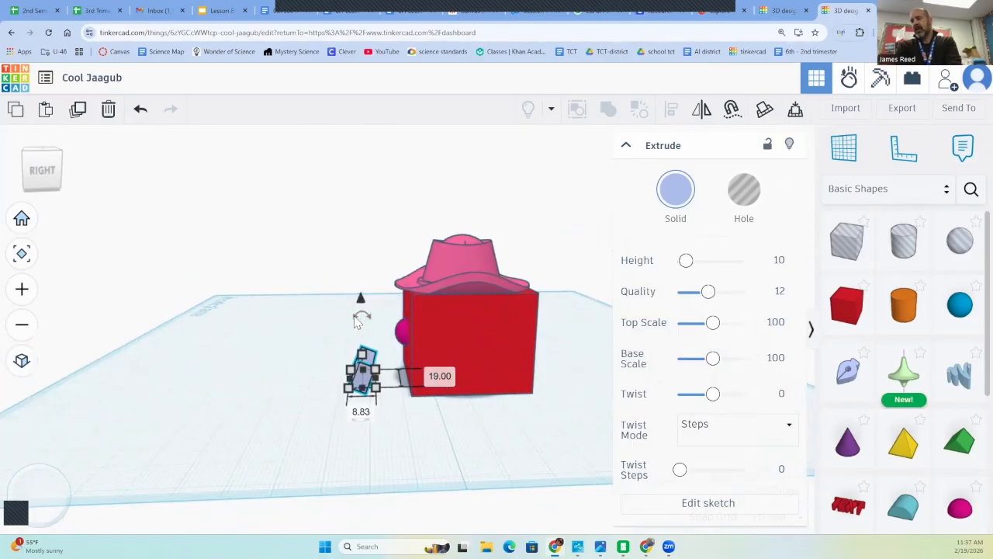
left_click_drag(346, 325, 344, 322)
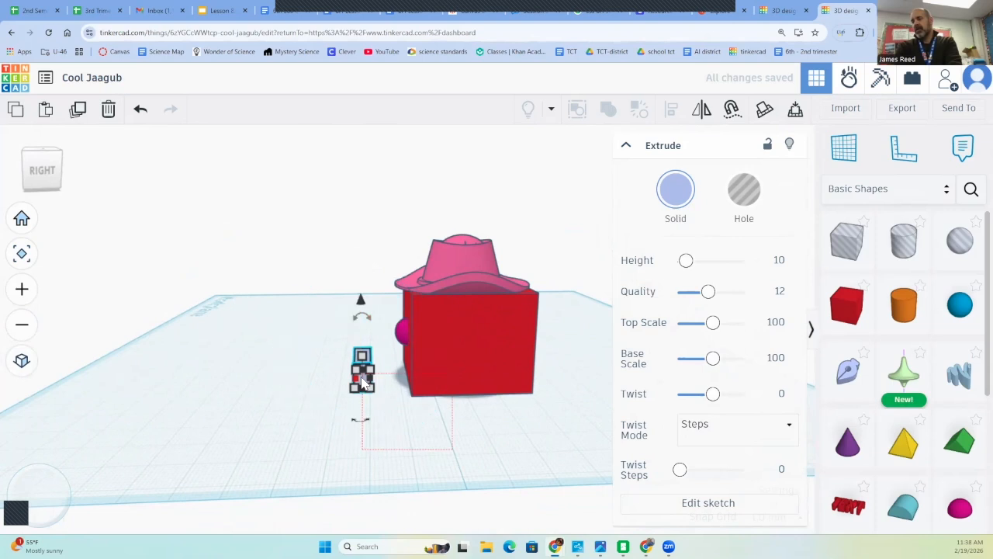
left_click(435, 365, "shift")
mouse_move(362, 382)
left_mouse_down()
mouse_move(397, 370)
mouse_move(364, 367)
left_mouse_up()
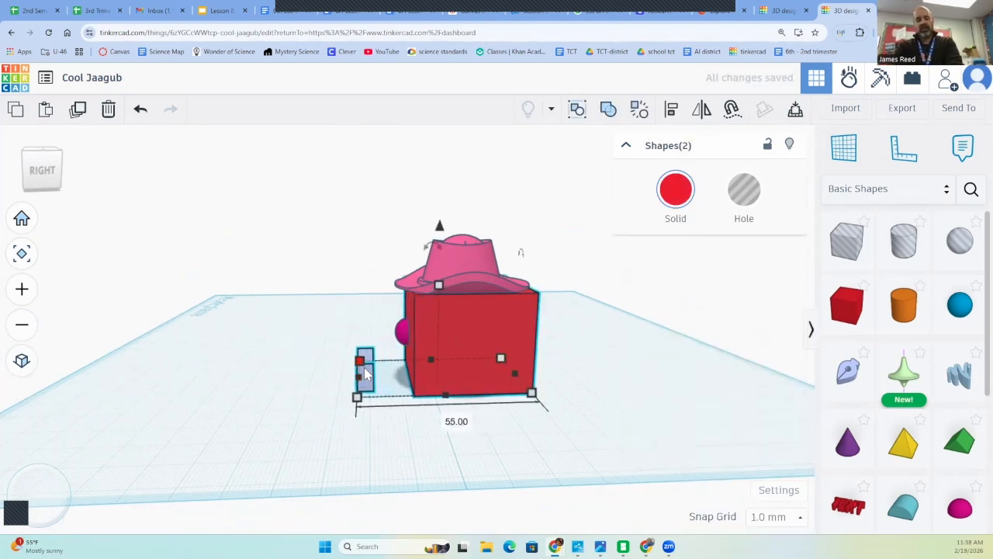
key("ctrl+z")
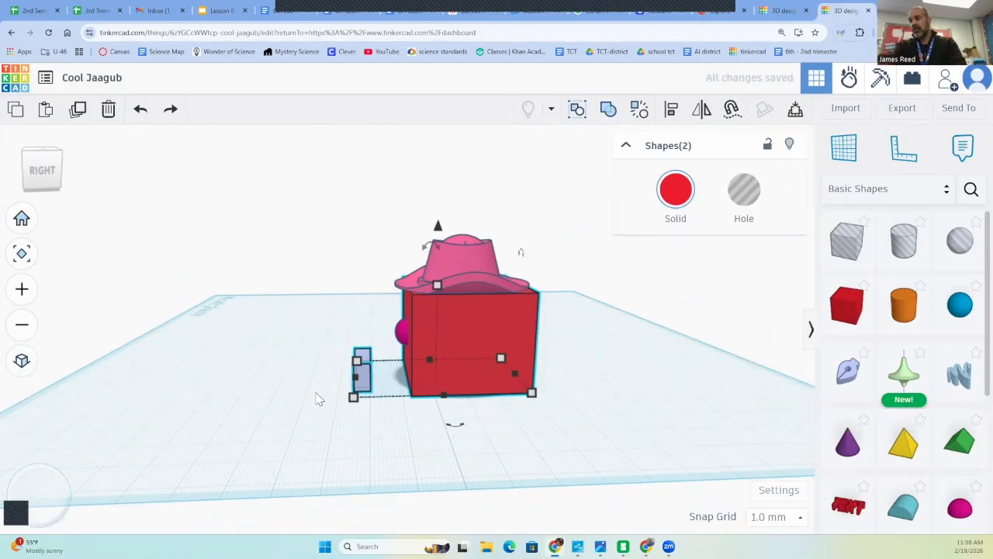
left_click(317, 399)
Align the mouth sideways beneath the nose and raise it 6 mm so it sits on the lower part of the face
left_click(360, 392)
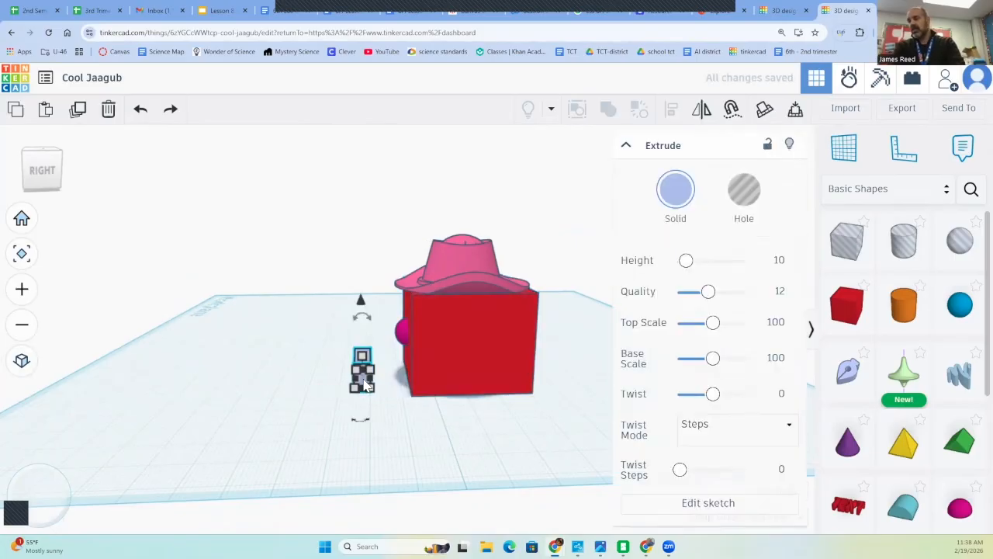
mouse_move(364, 384)
left_mouse_down()
mouse_move(404, 378)
mouse_move(366, 378)
left_mouse_up()
right_click_drag(409, 427, 539, 375)
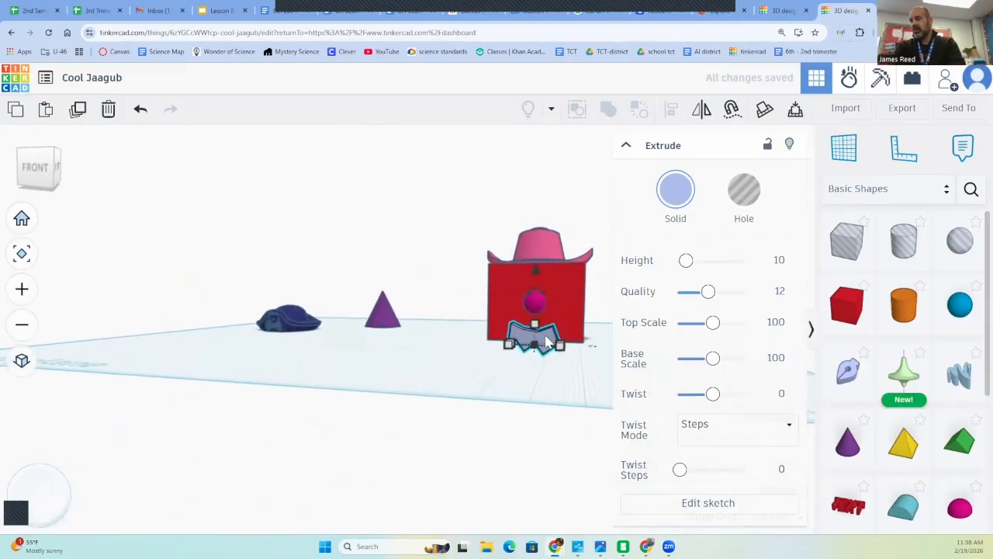
mouse_move(548, 342)
left_mouse_down()
mouse_move(542, 319)
mouse_move(539, 337)
mouse_move(550, 341)
left_mouse_up()
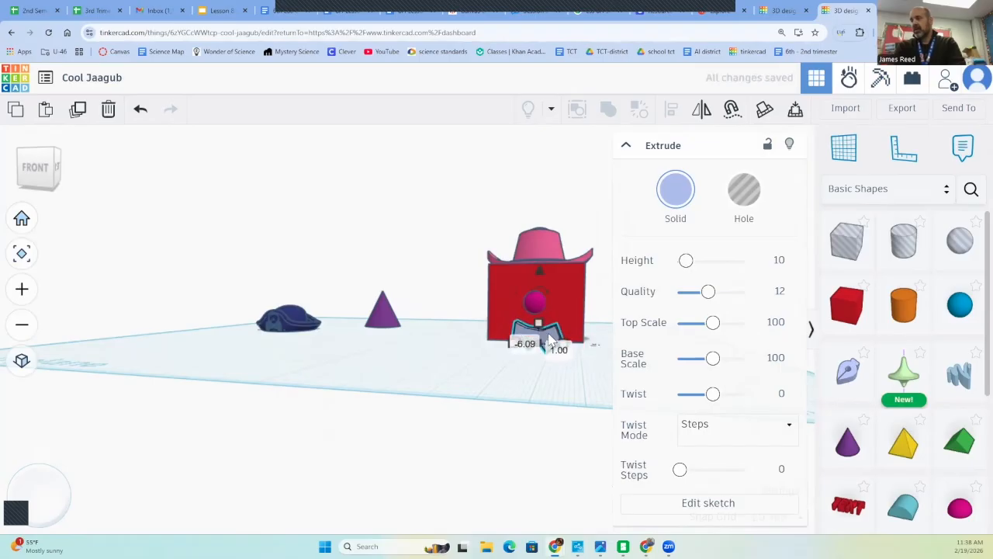
left_click_drag(541, 265, 538, 251)
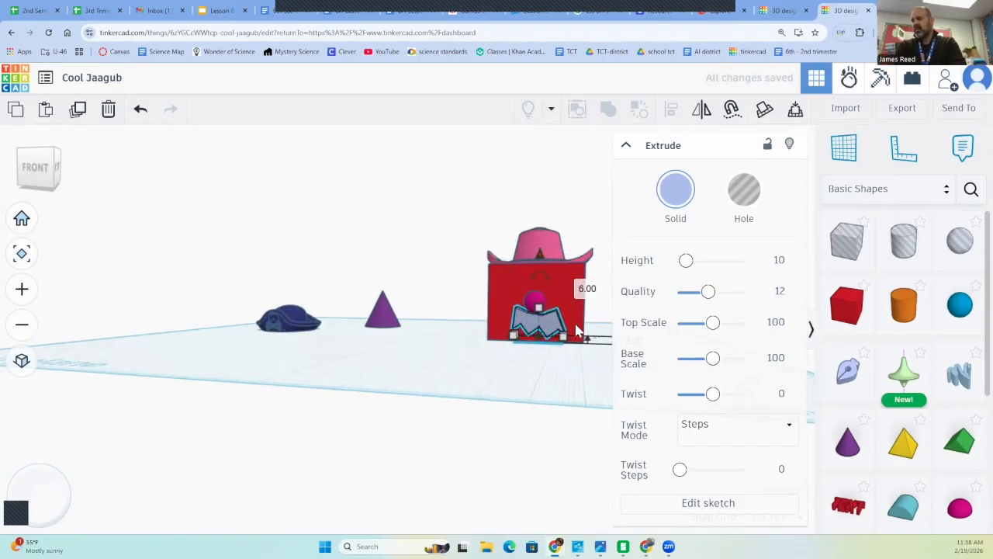
left_click(583, 372)
Move the mouth back against the red box until it is partly embedded in the front face
right_click_drag(582, 373, 404, 375)
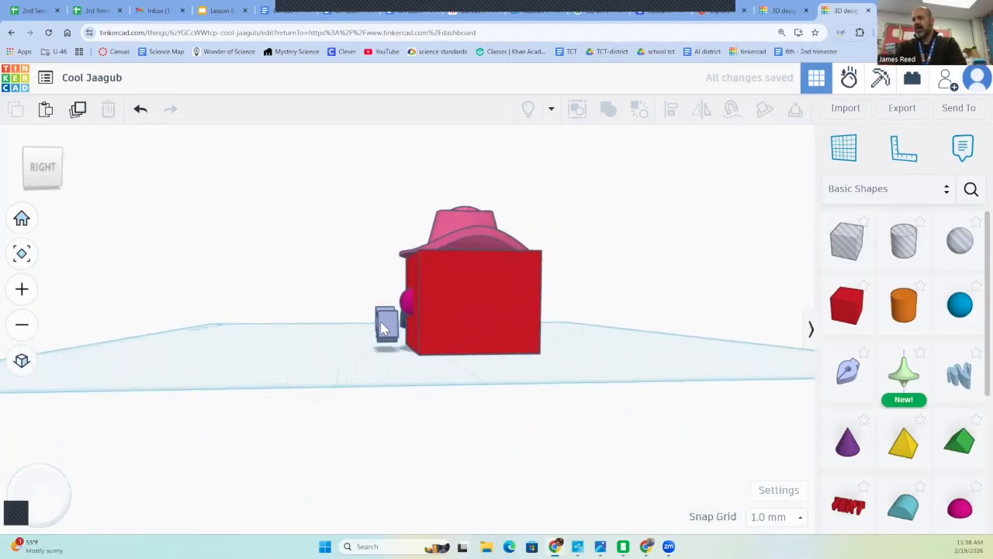
left_click(387, 324)
left_click_drag(387, 325, 413, 325)
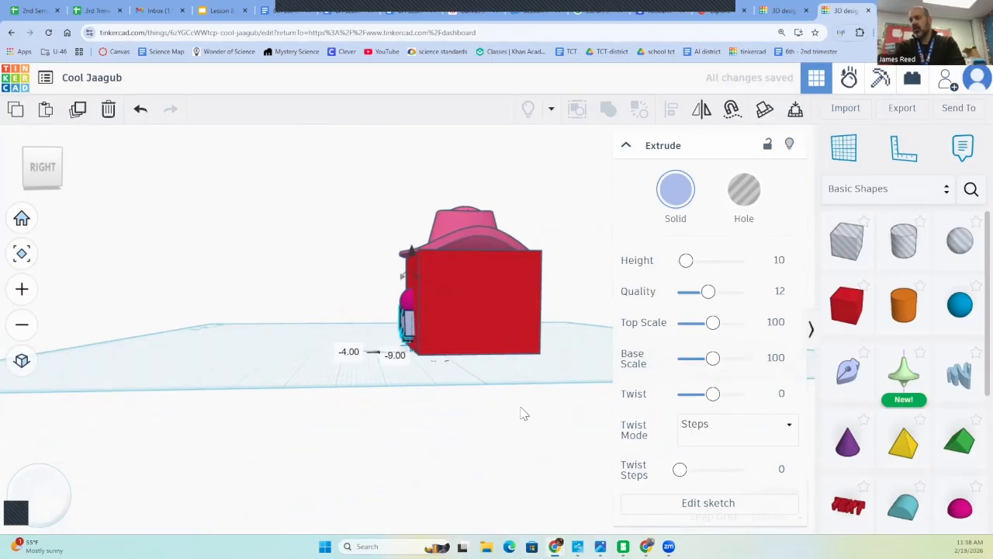
Shift the mouth 2 mm sideways to centre it beneath the nose on the front face, then deselect it
right_click_drag(522, 413, 723, 407)
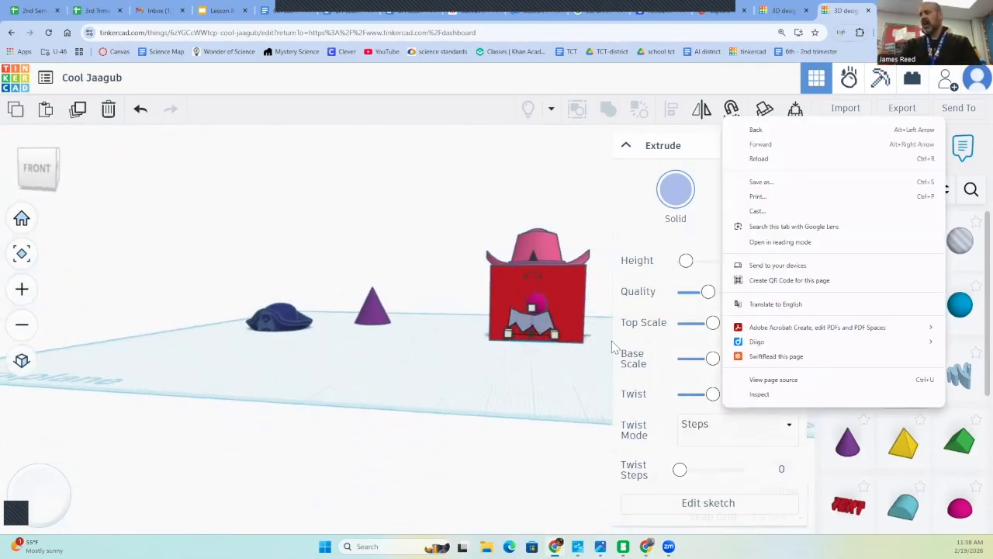
left_click(532, 328)
left_click_drag(535, 327, 540, 328)
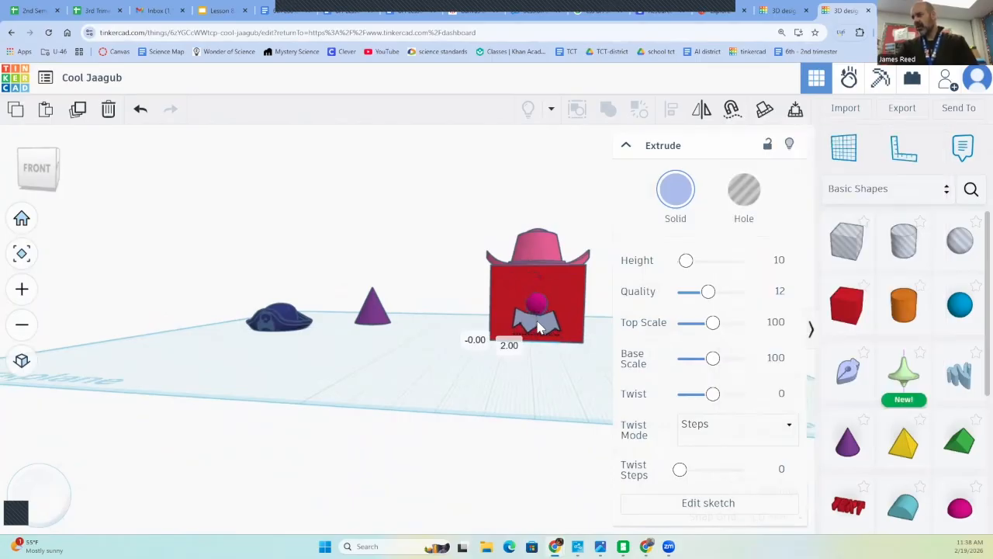
left_click(542, 375)
mouse_move(646, 378)
right_mouse_down()
mouse_move(595, 417)
mouse_move(513, 416)
mouse_move(442, 406)
mouse_move(436, 371)
mouse_move(554, 368)
mouse_move(631, 377)
mouse_move(654, 394)
right_mouse_up()
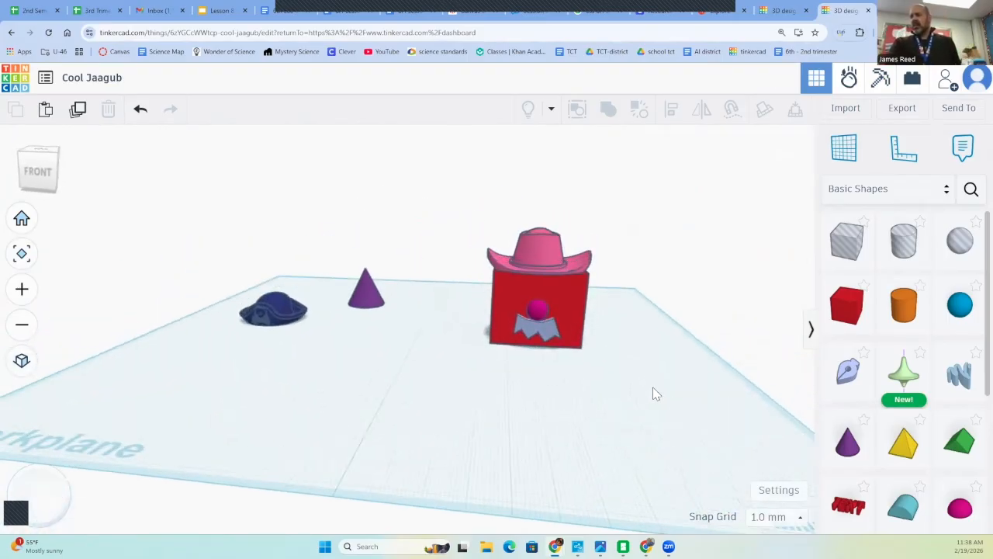